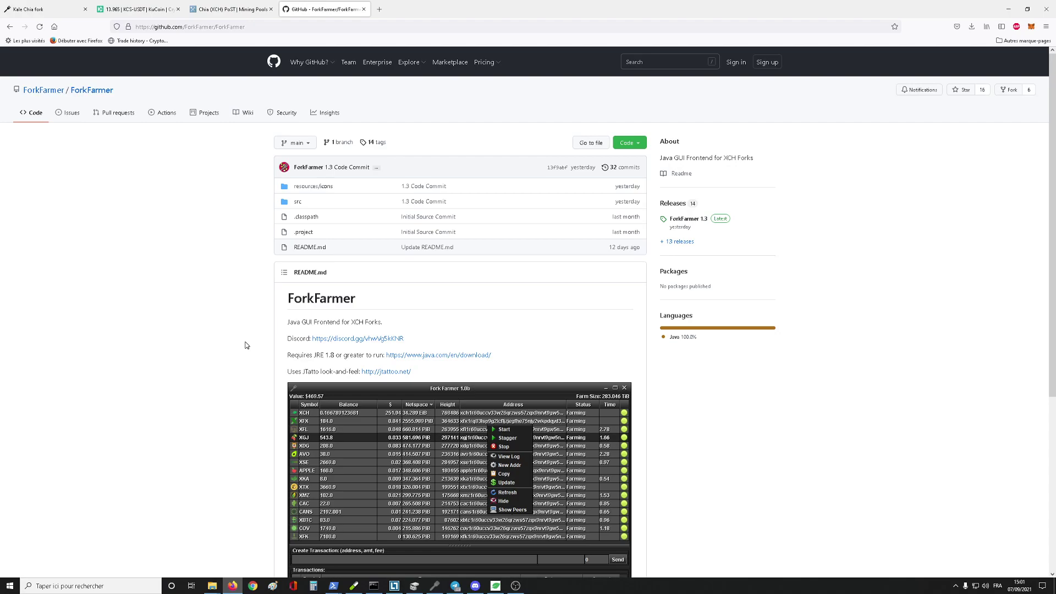
Review the ForkFarmer repository's README and interface screenshot, then open the ForkFarmer 1.3 release page
scroll(246, 345, down, 3)
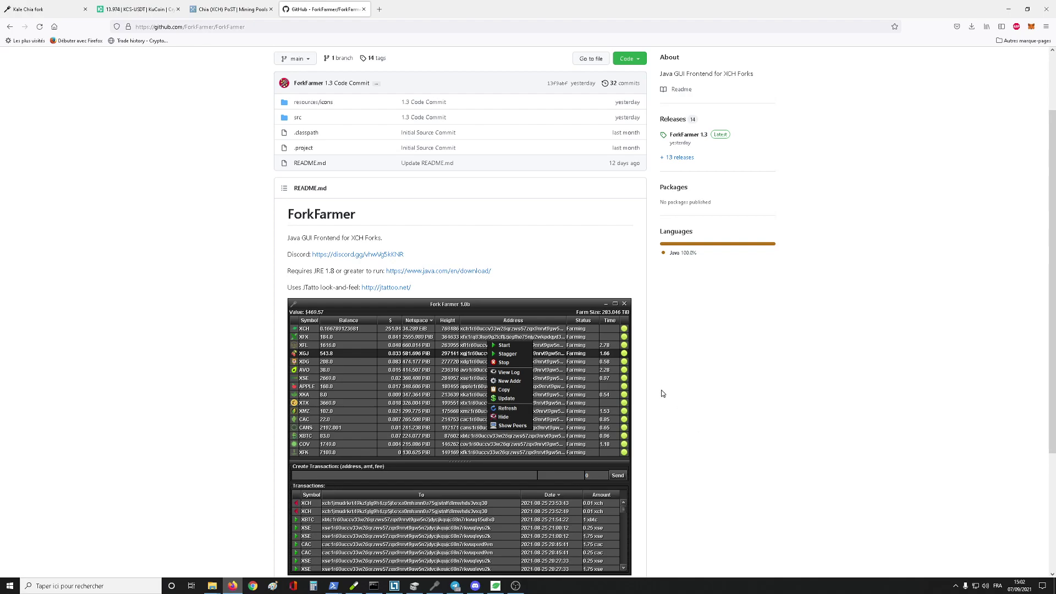
click(373, 586)
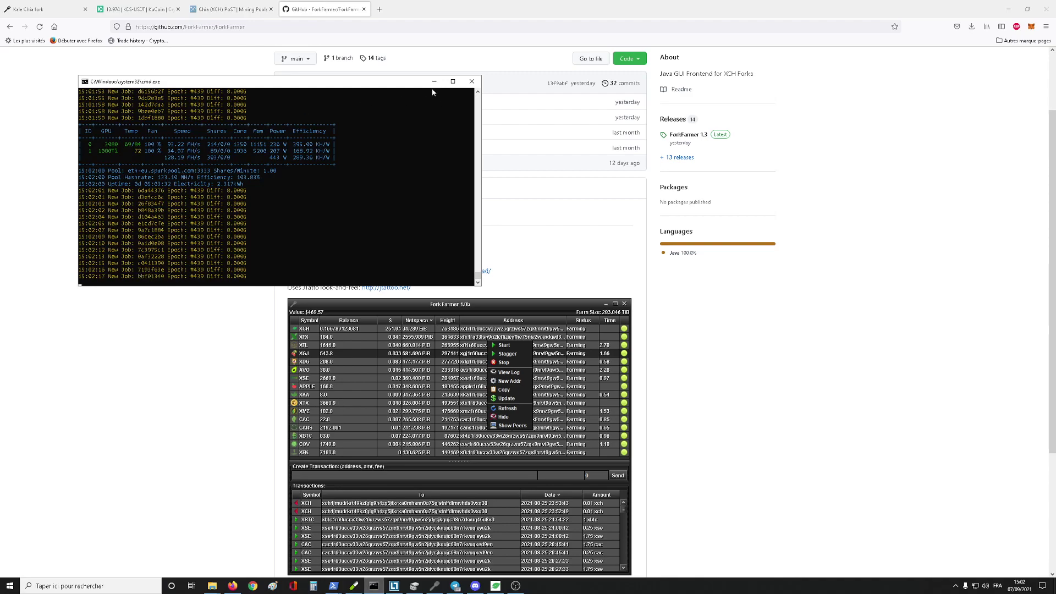
click(434, 81)
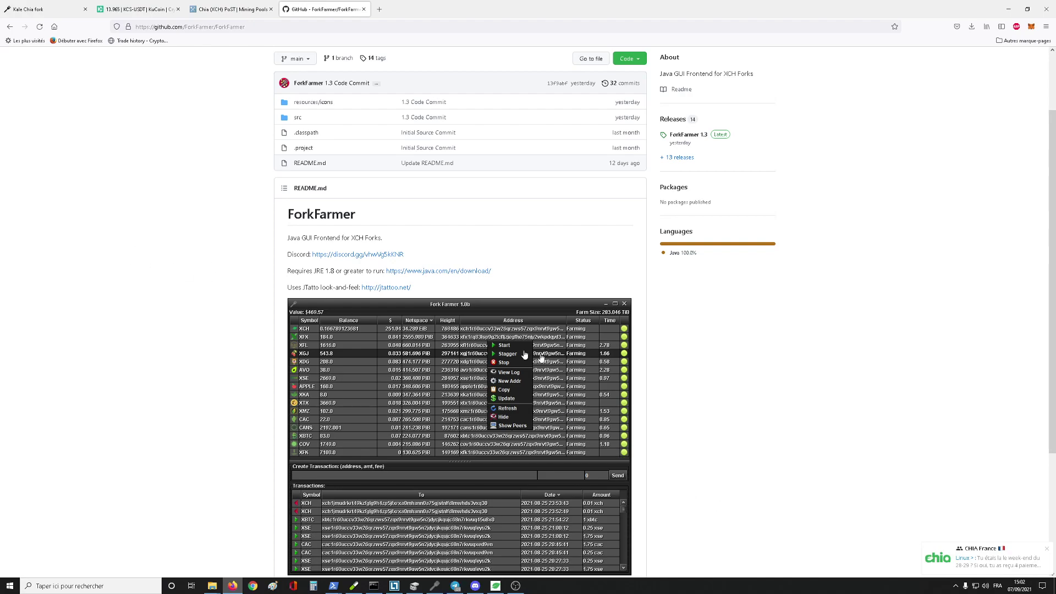
scroll(580, 297, up, 1)
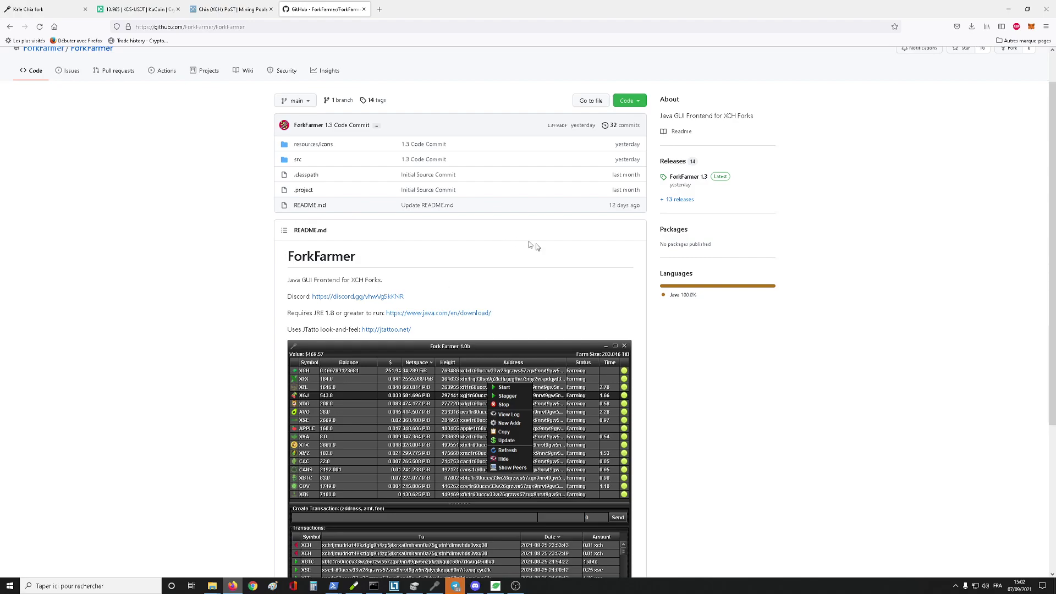
scroll(601, 290, down, 4)
scroll(633, 297, up, 4)
drag(319, 314, 363, 314)
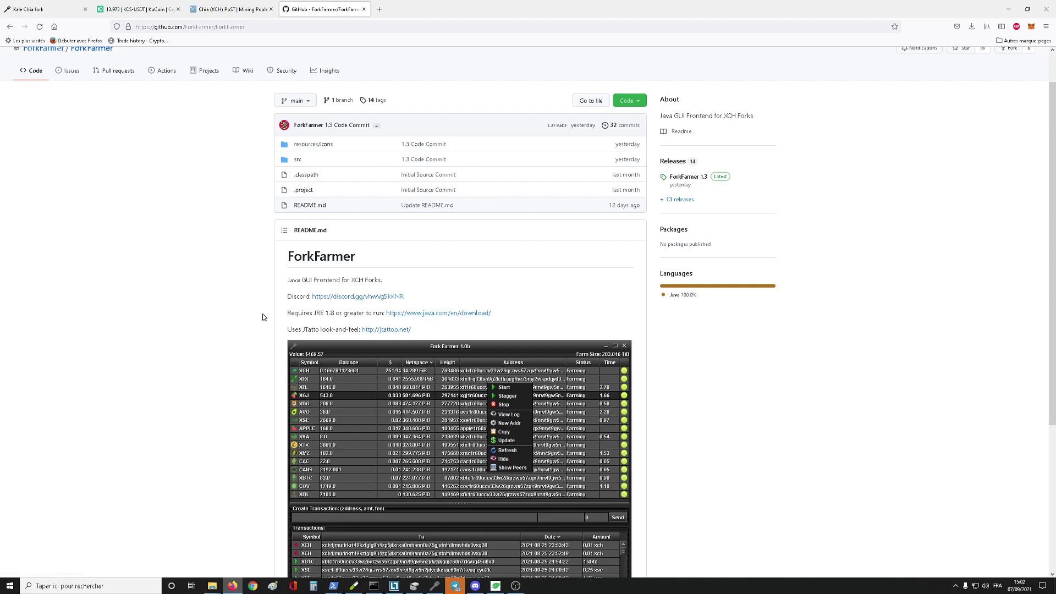
click(689, 181)
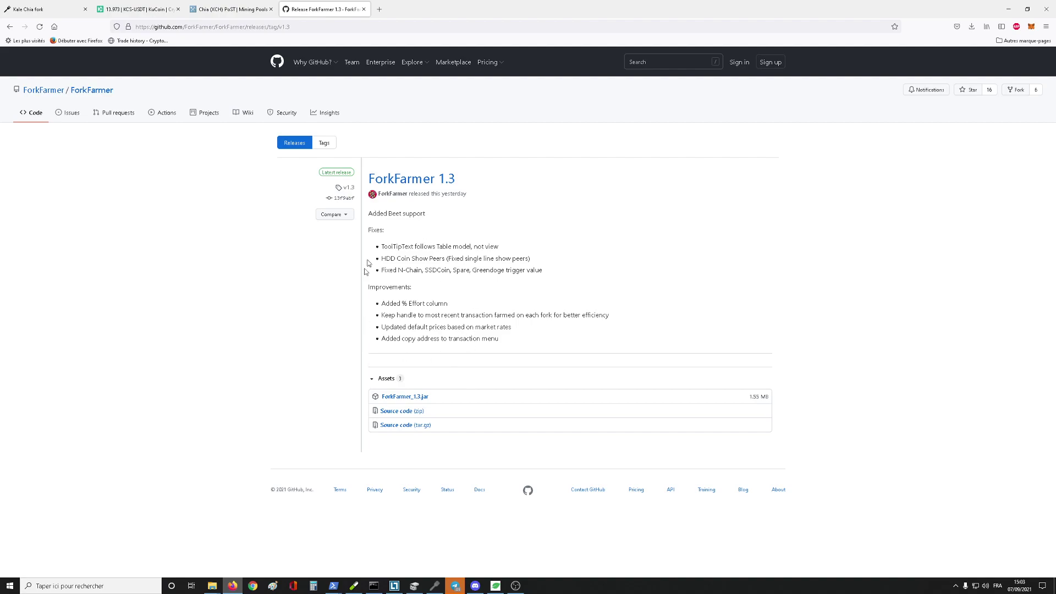
Switch to File Explorer, go up to the Forks GUI folder to find ForkFarmer_1.3.jar, and bring up the running ForkFarmer window
mouse_move(217, 591)
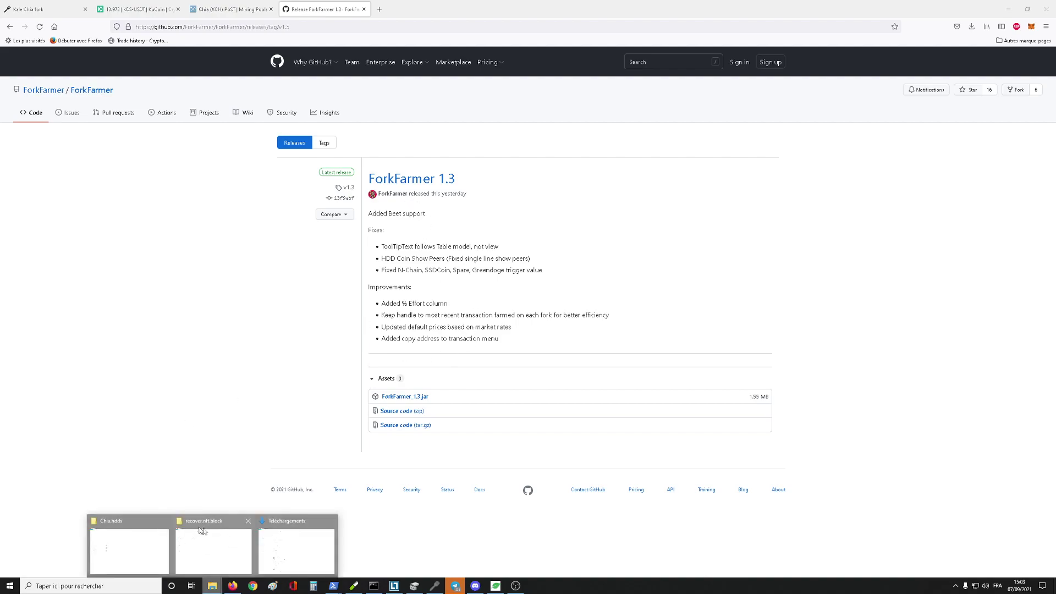
click(214, 551)
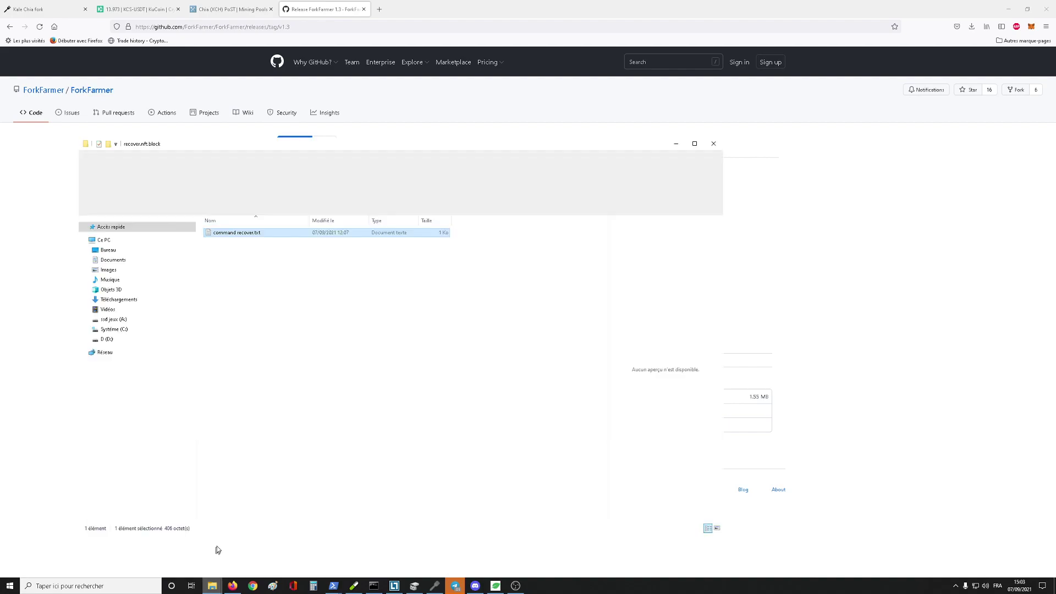
click(118, 207)
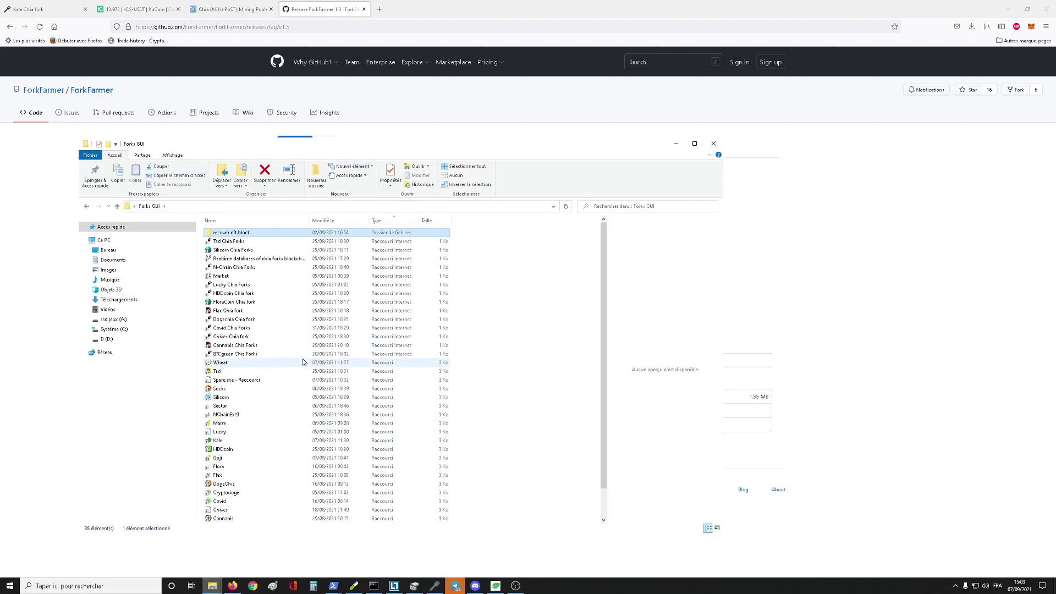
scroll(252, 264, down, 2)
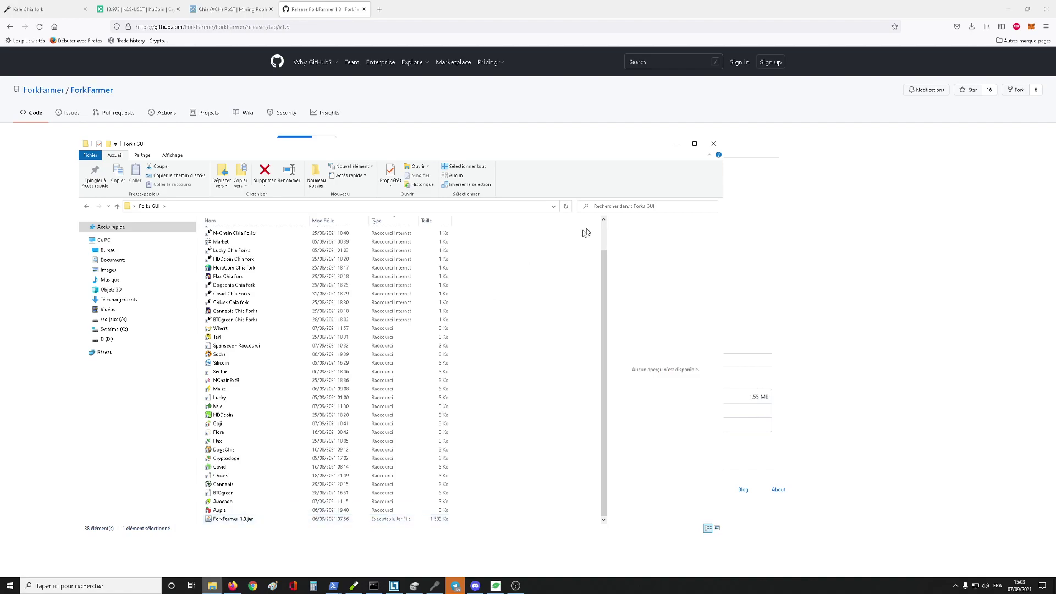
click(435, 586)
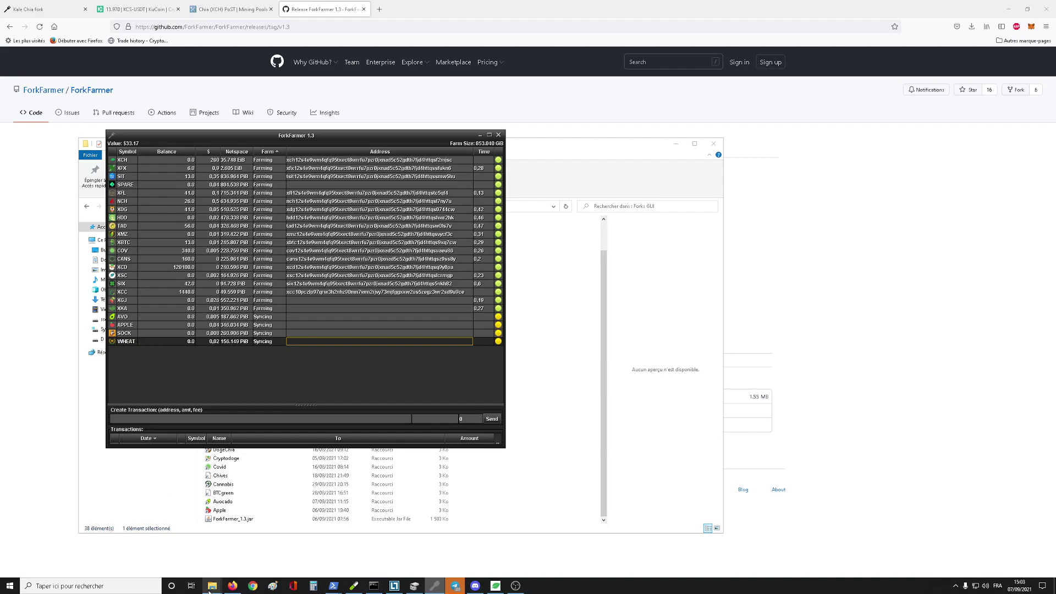
Open the user's profile folder under Utilisateurs on the C: drive and examine the hidden fork folders
mouse_move(212, 586)
click(177, 527)
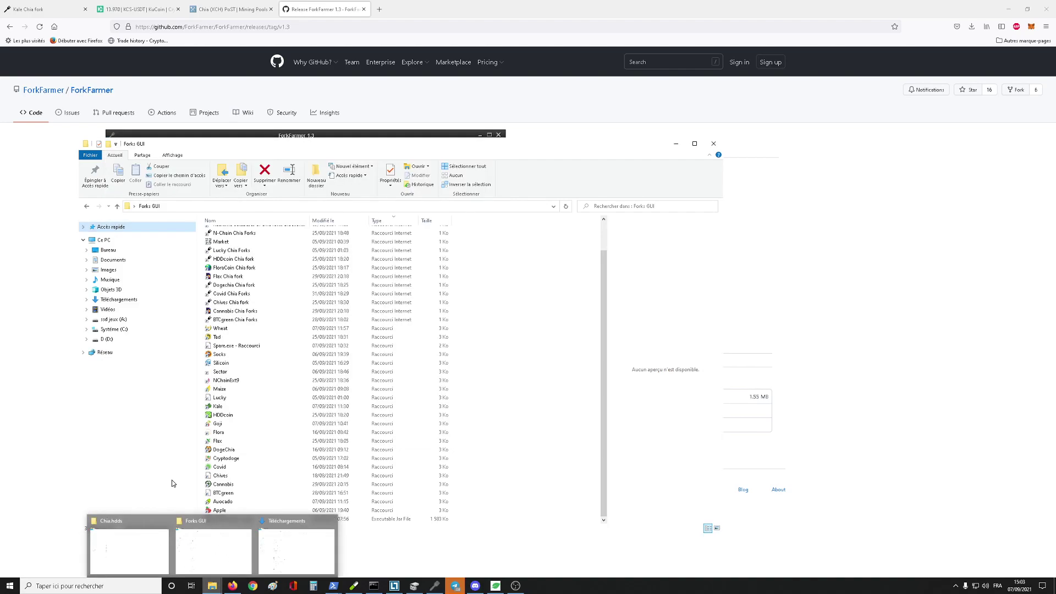
click(114, 329)
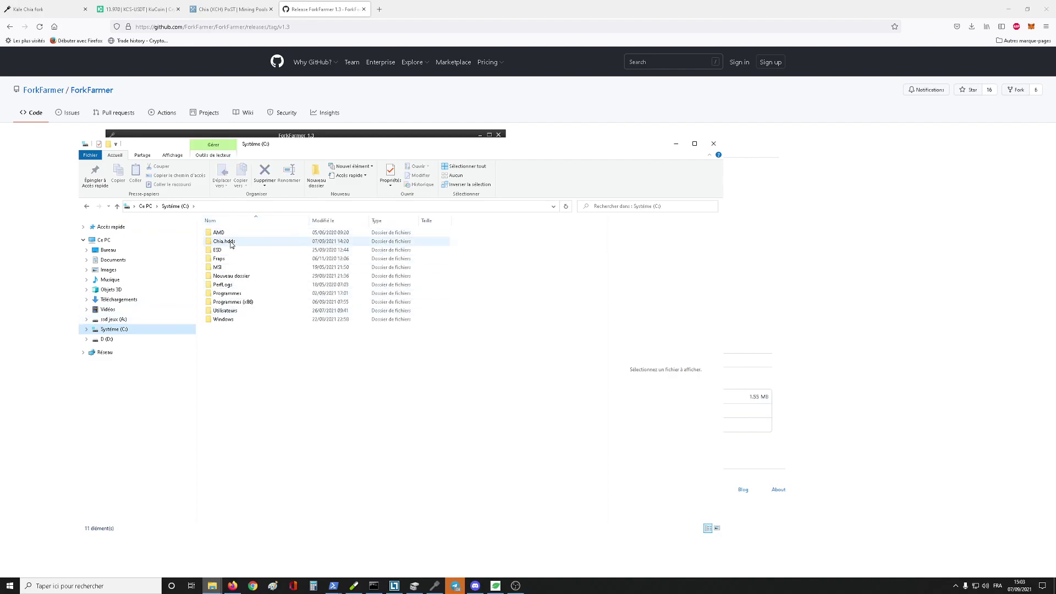
double_click(226, 310)
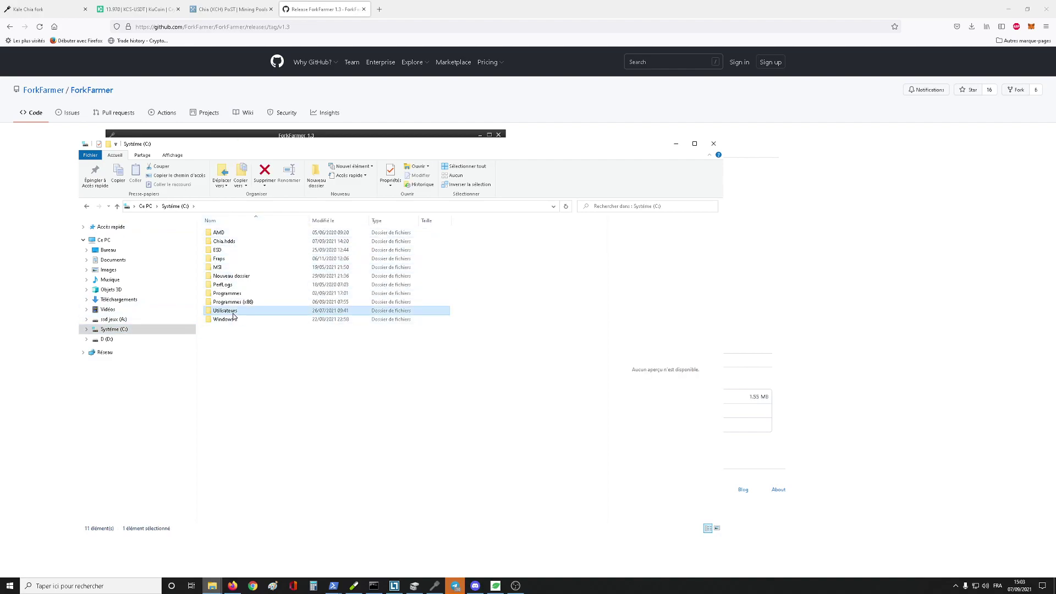
double_click(227, 246)
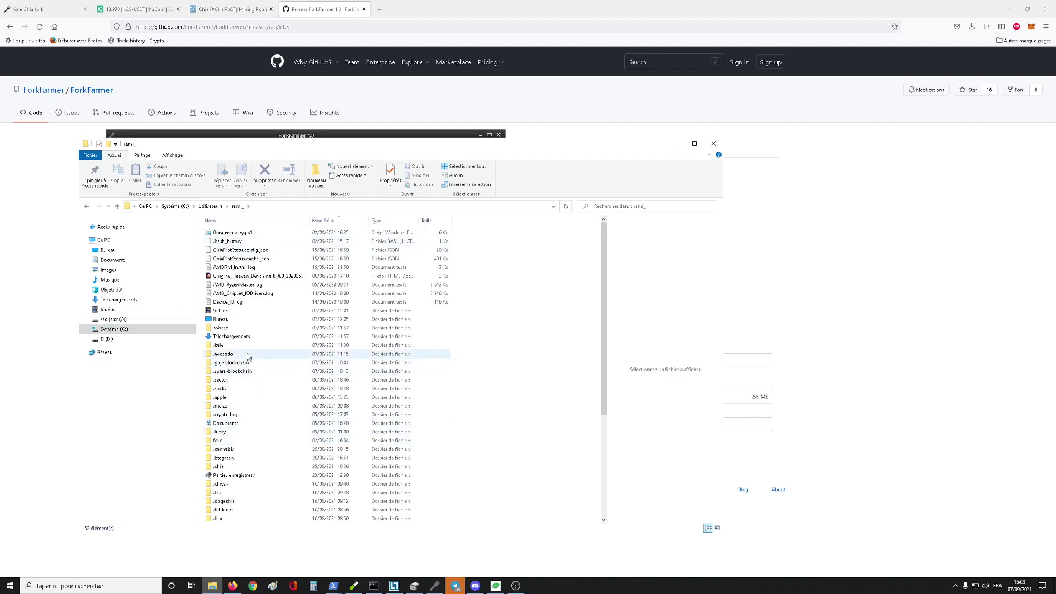
scroll(236, 435, down, 2)
scroll(223, 374, up, 2)
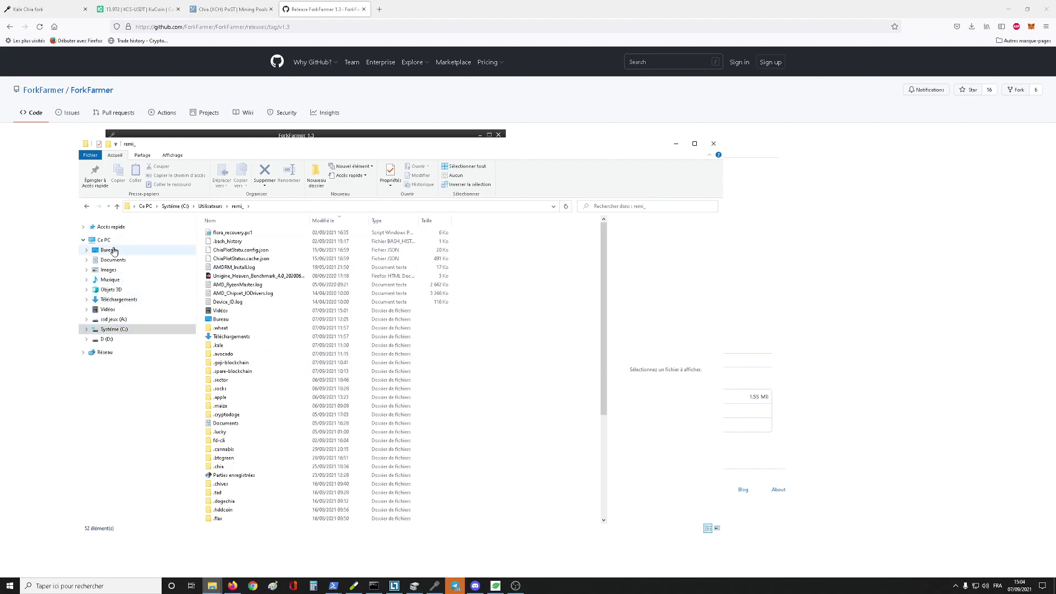
Return to the Forks GUI folder and examine where ForkFarmer_1.3.jar sits among the fork shortcuts
click(87, 207)
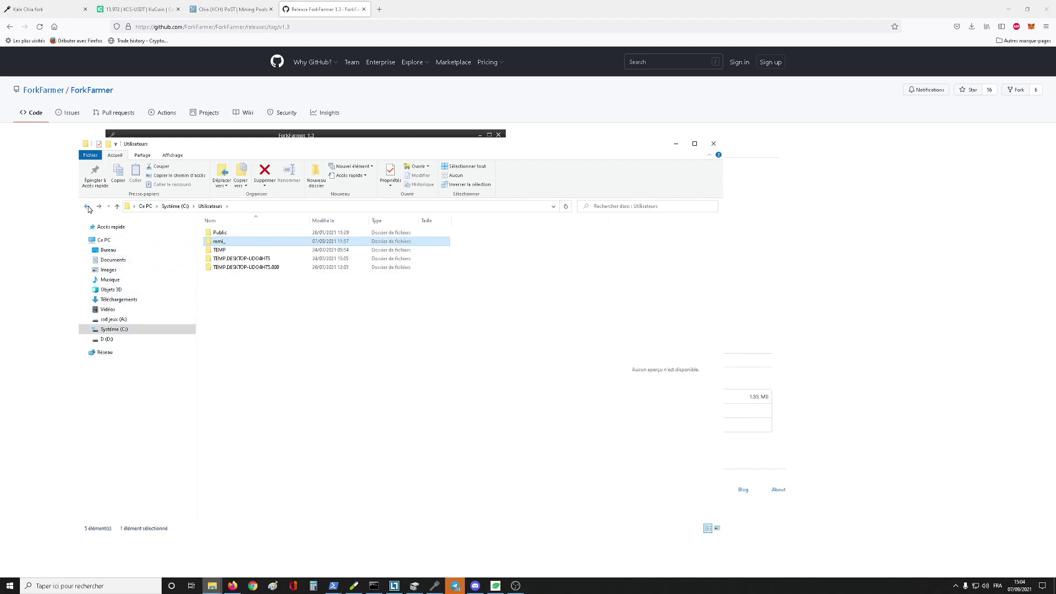
click(87, 207)
scroll(226, 460, down, 3)
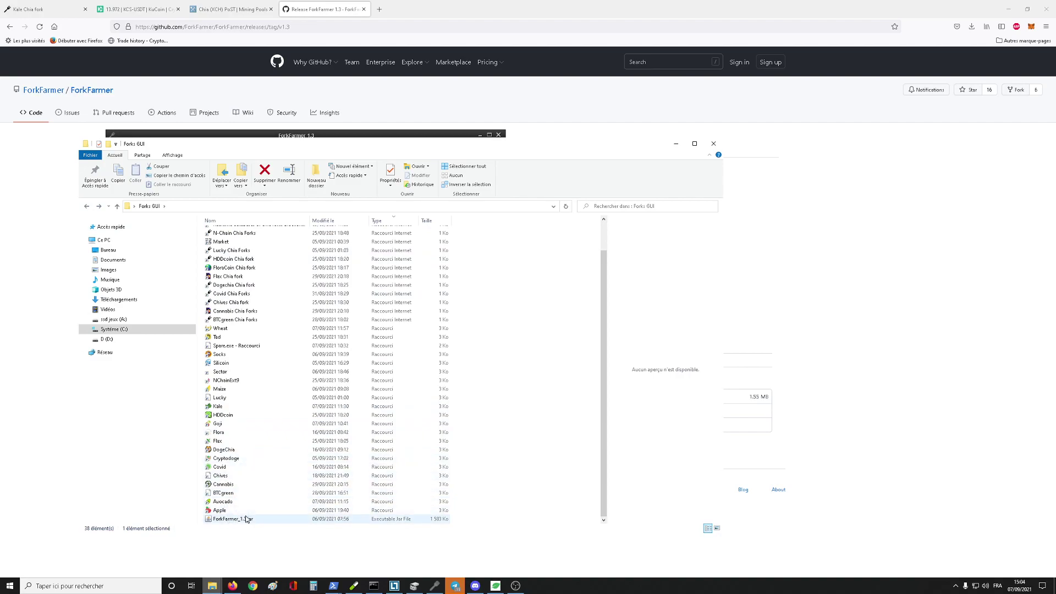
key(Home)
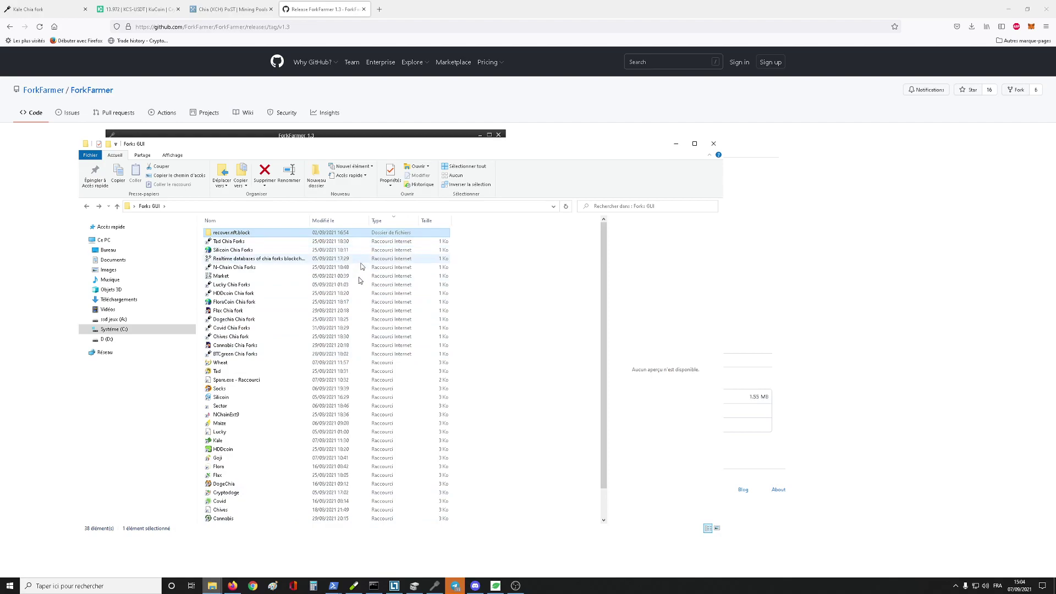
scroll(330, 385, down, 2)
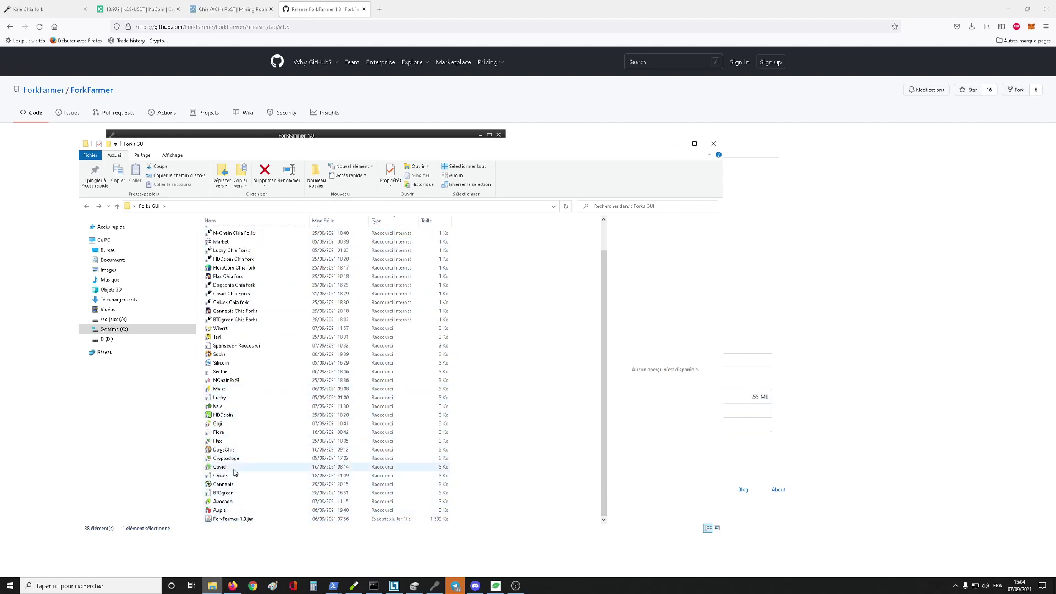
scroll(231, 388, up, 2)
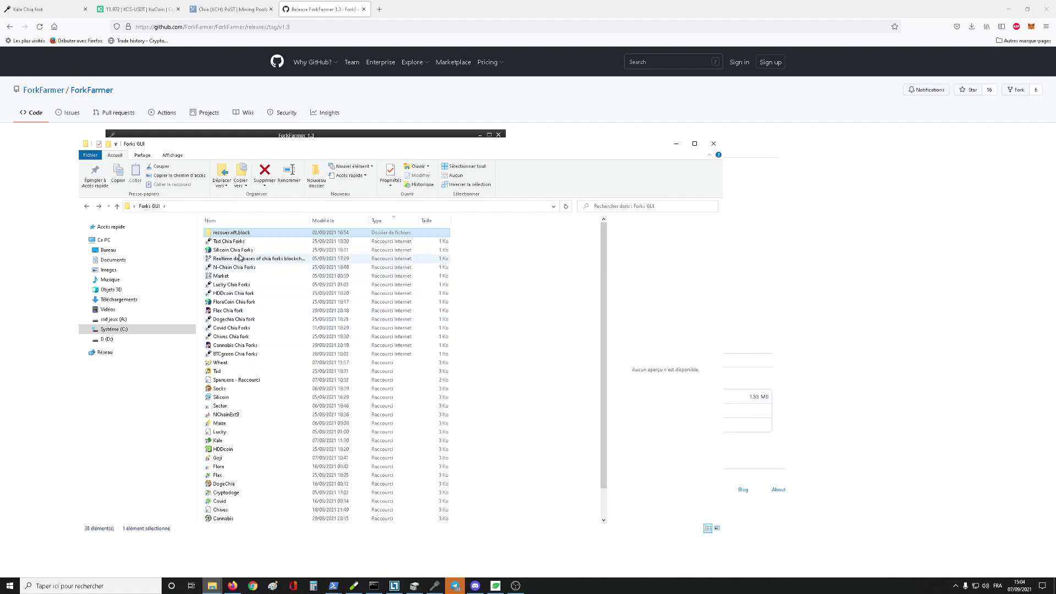
scroll(270, 391, down, 2)
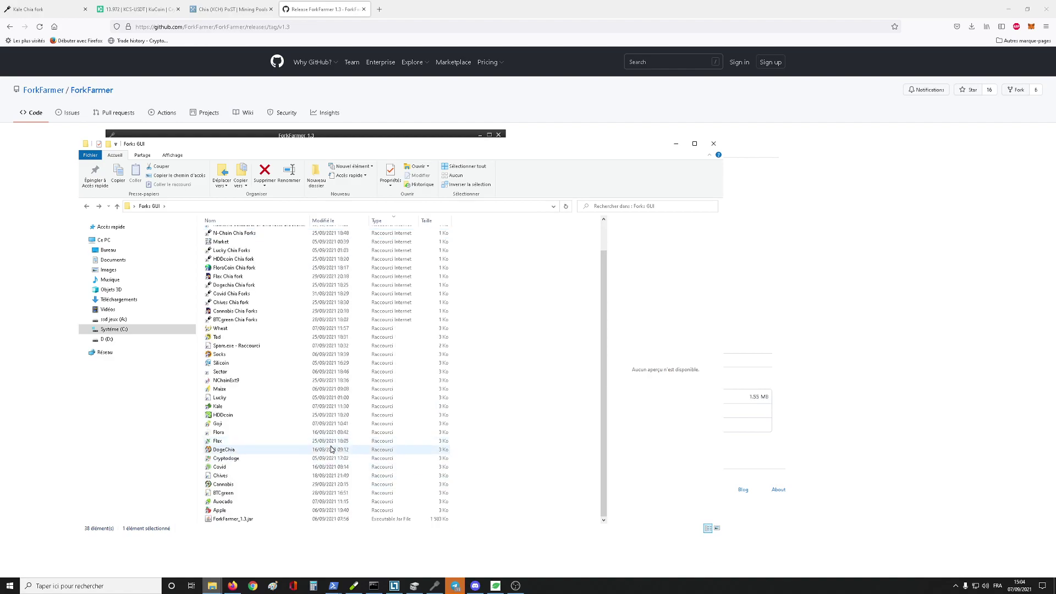
scroll(396, 355, up, 3)
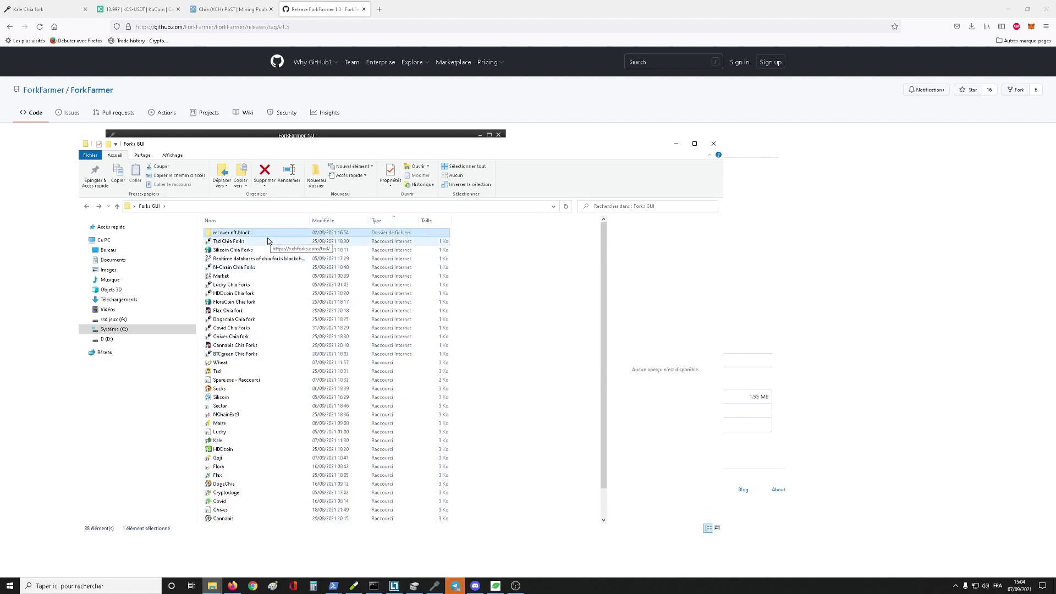
scroll(269, 435, down, 2)
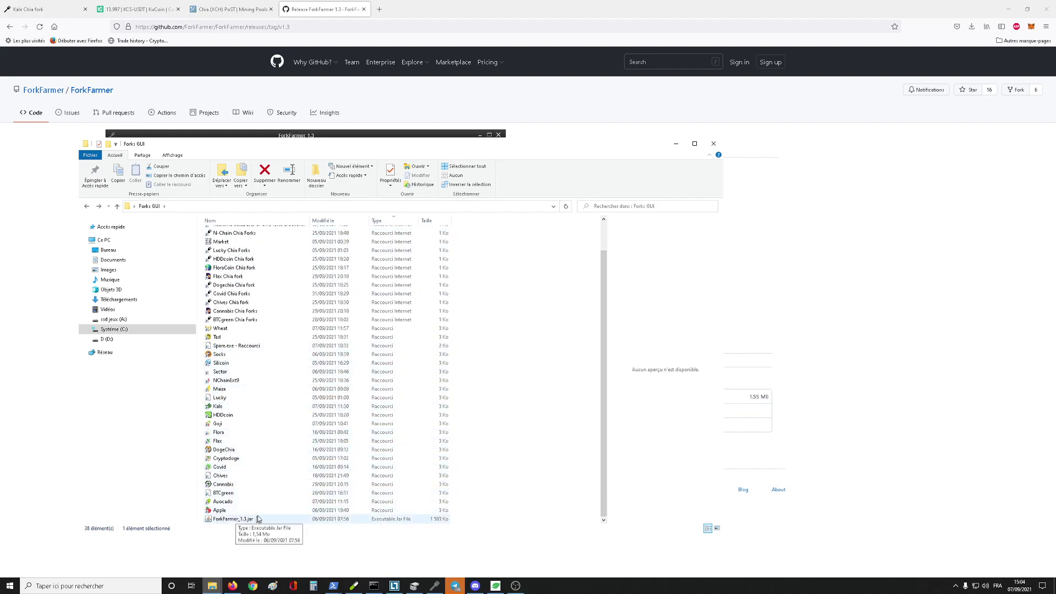
scroll(233, 515, up, 2)
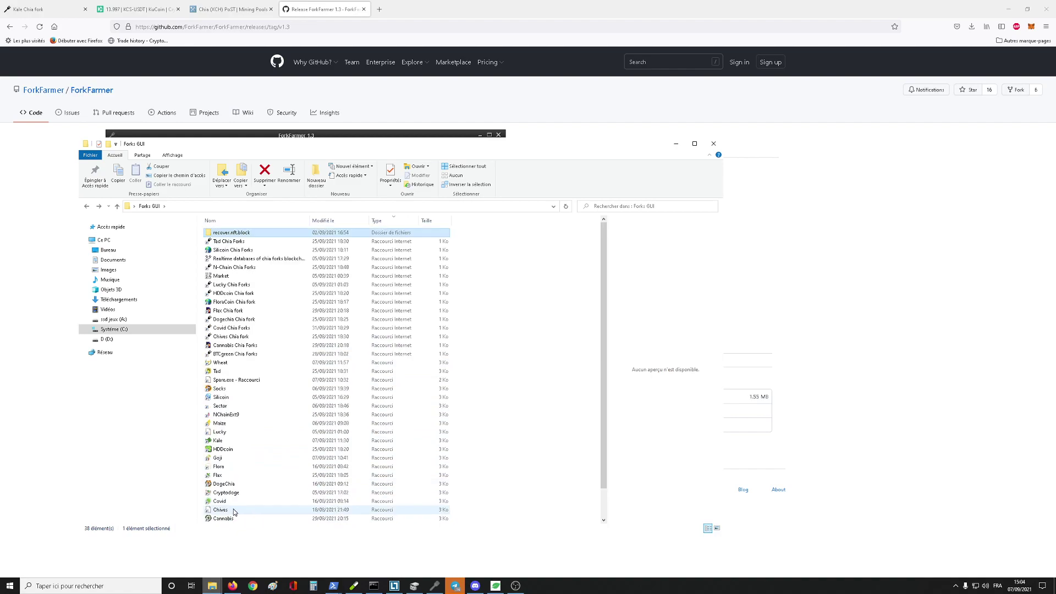
scroll(233, 511, down, 2)
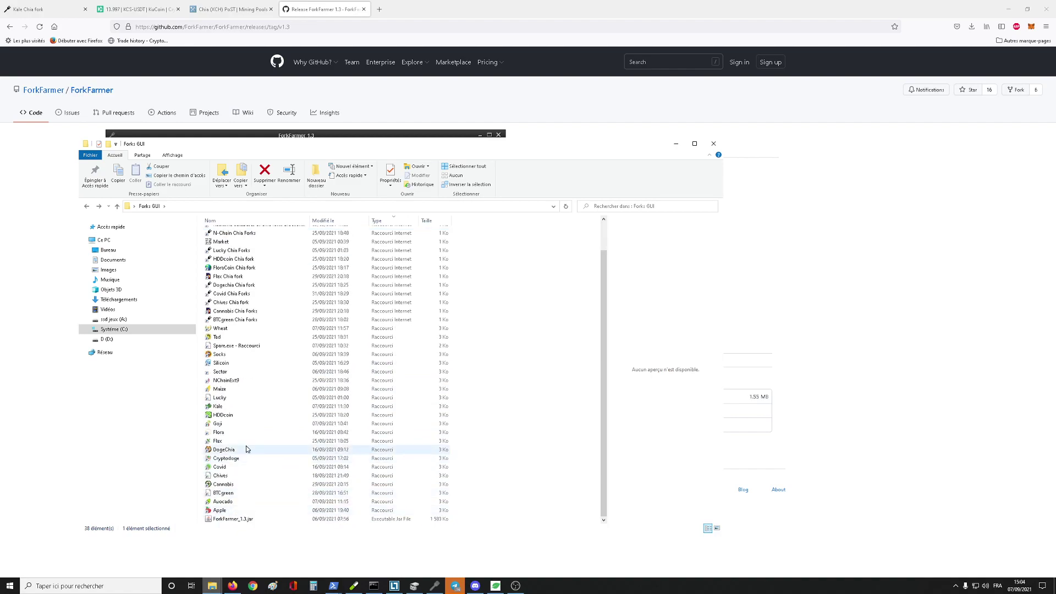
scroll(235, 335, up, 2)
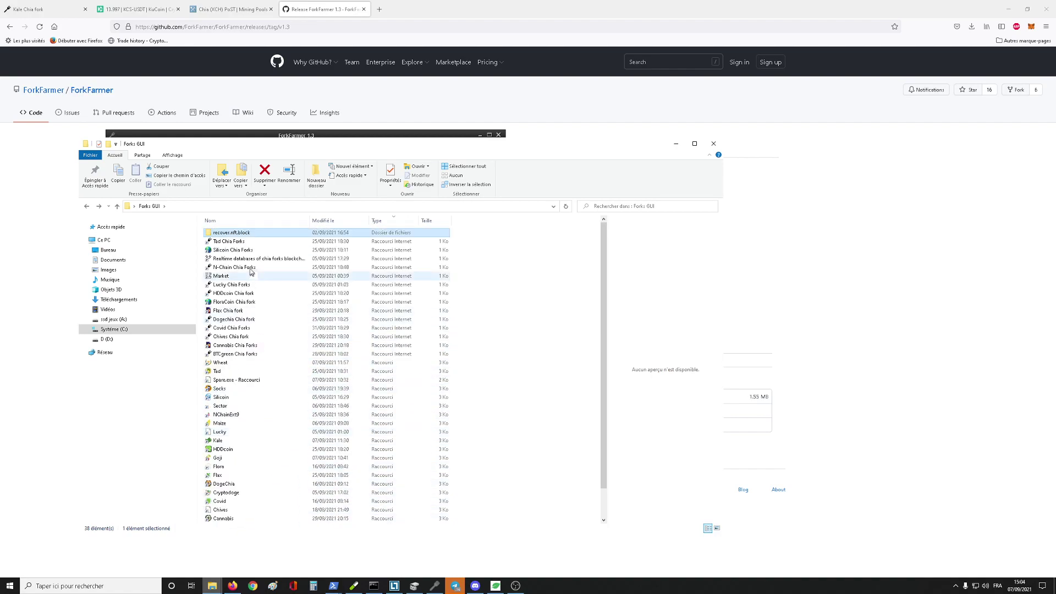
Sort the Forks GUI folder by modification date and inspect the Cannabis, Chives Chia fork and Apple shortcuts
click(336, 220)
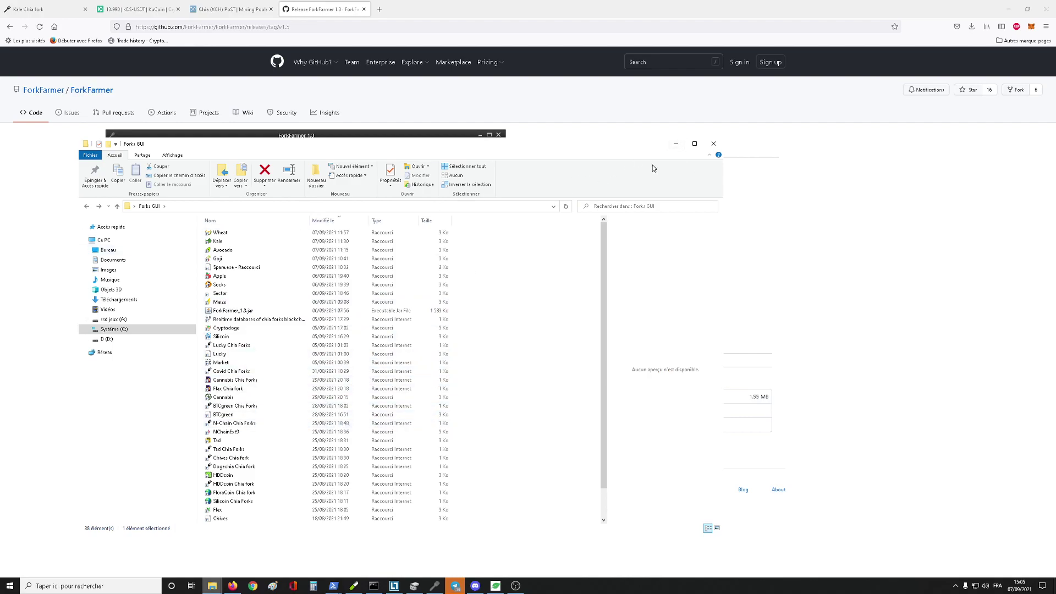
click(676, 144)
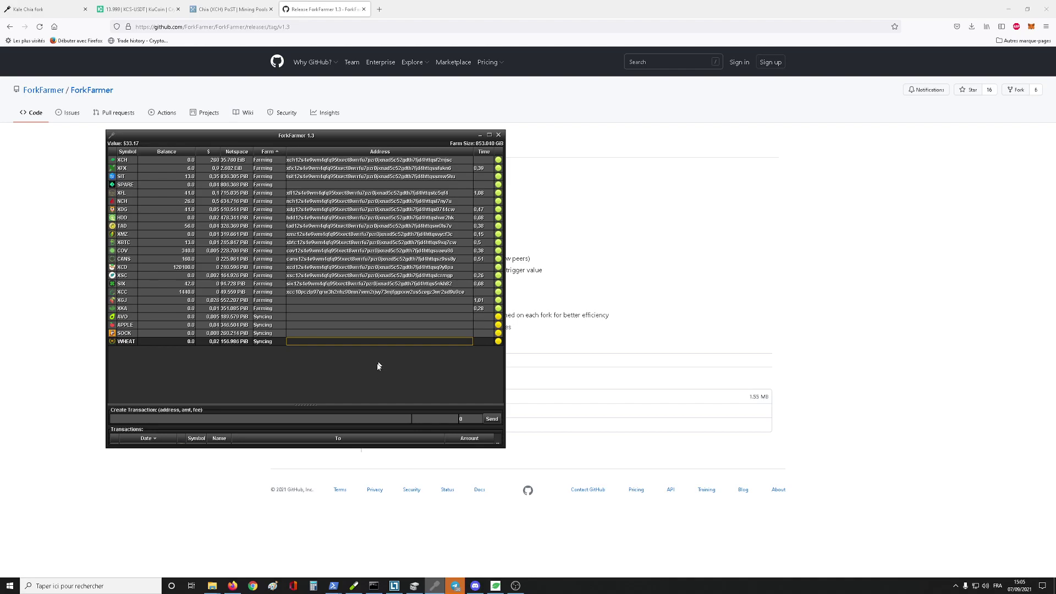
mouse_move(212, 586)
click(198, 559)
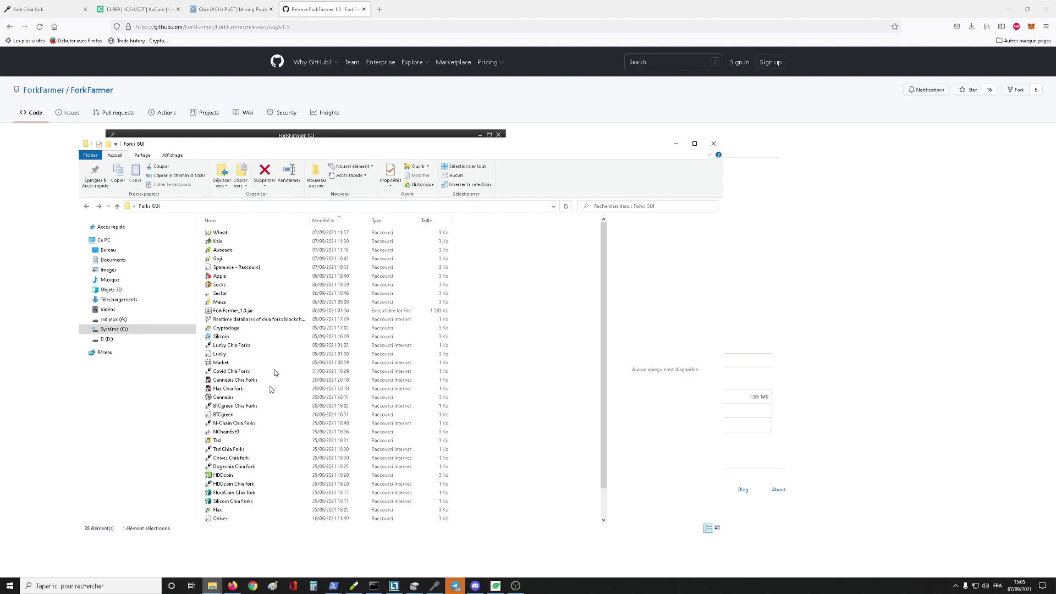
click(236, 397)
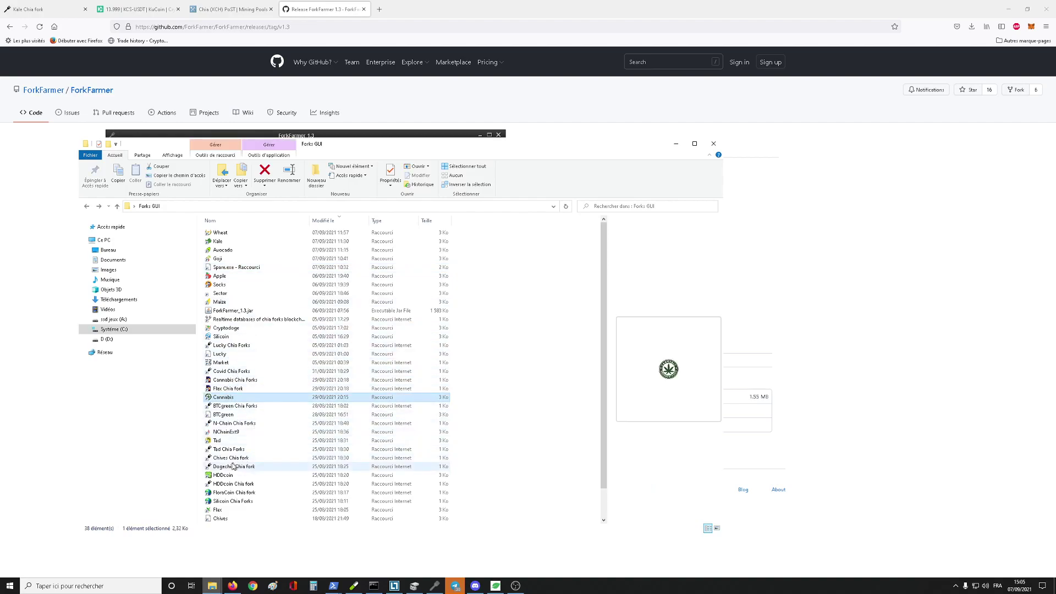
click(235, 458)
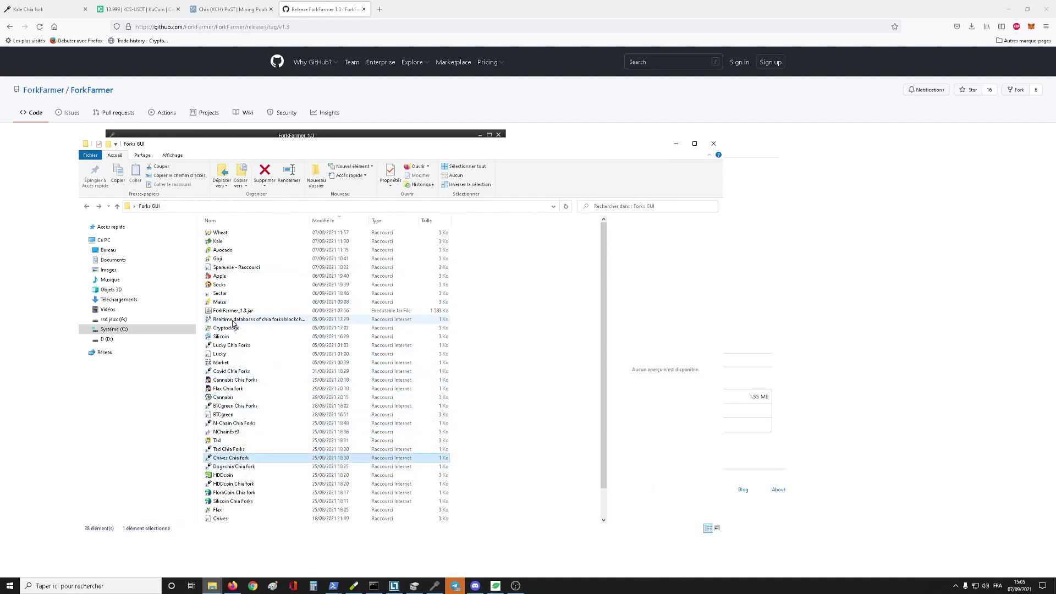
click(220, 276)
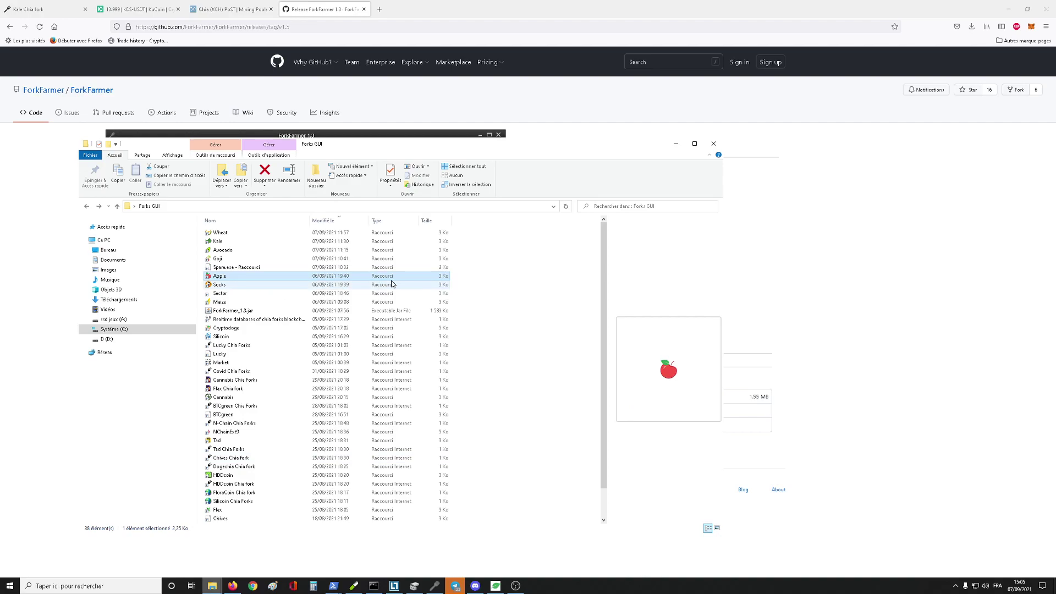
Minimize the Forks GUI folder window and move the ForkFarmer window clear of the release page's Releases and Tags buttons
click(676, 144)
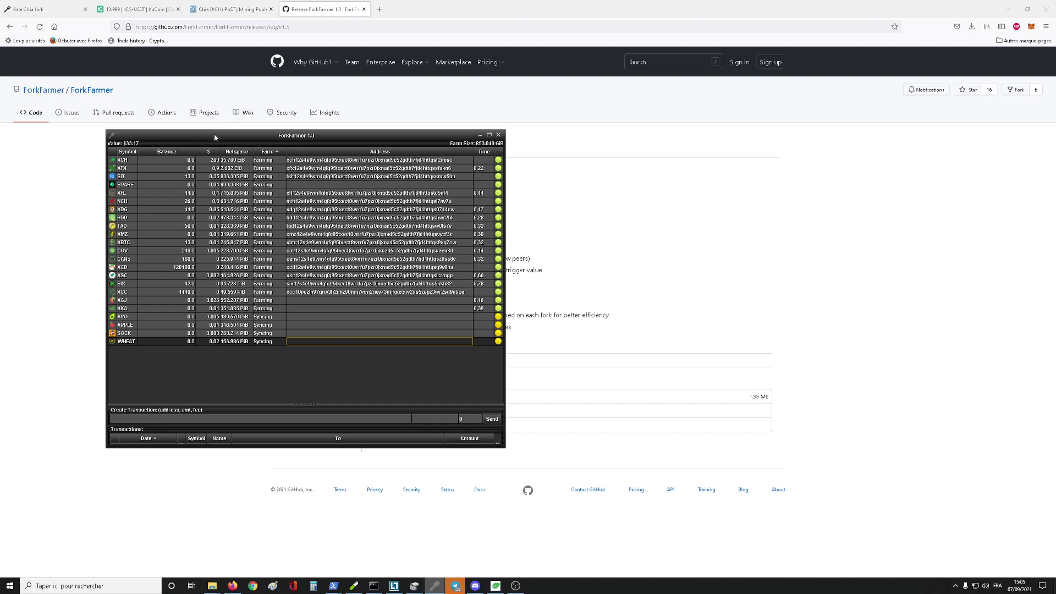
drag(214, 137, 239, 165)
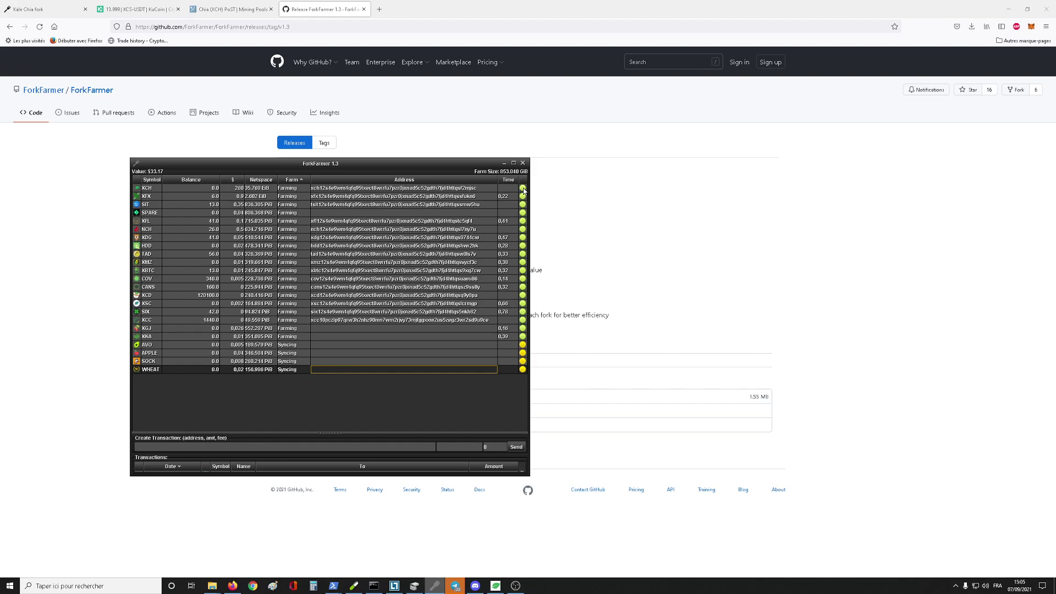
Open the action menus of the XFX and SIT forks to examine commands such as Start, Stop, View Log and Show Peers
right_click(151, 198)
click(143, 200)
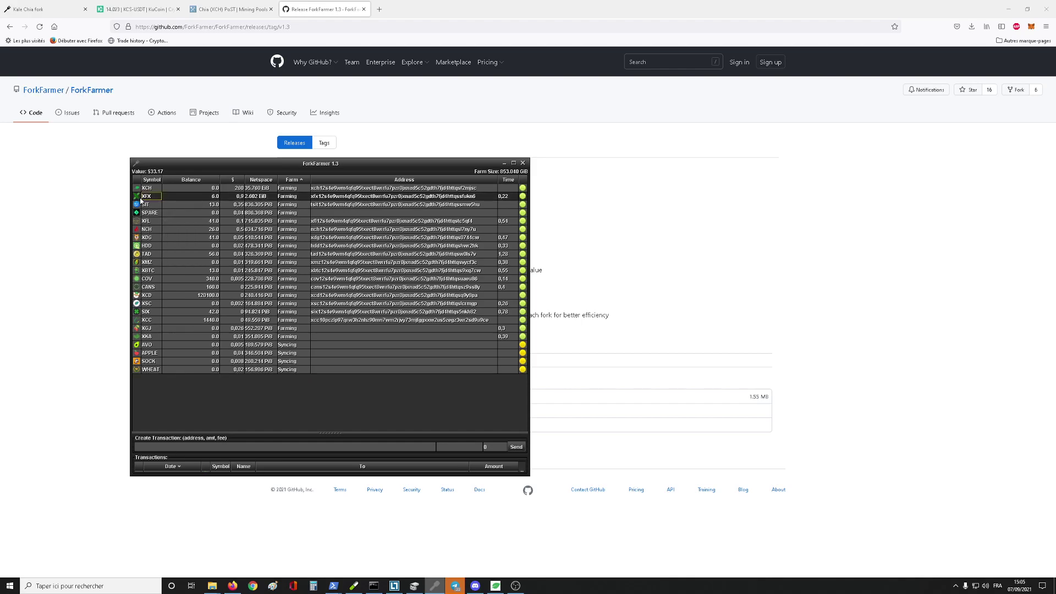
right_click(149, 198)
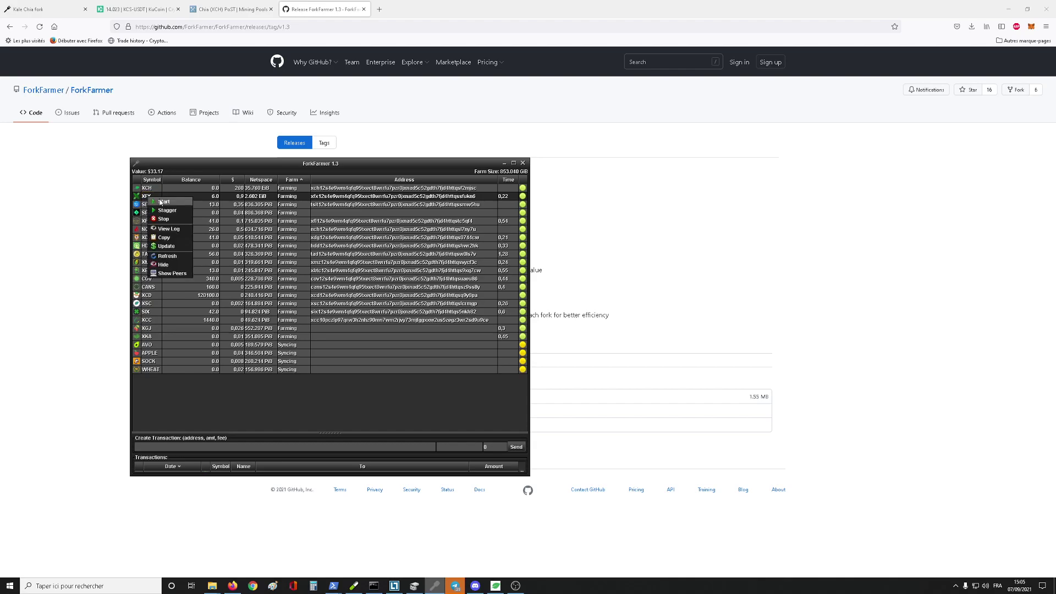
click(146, 205)
right_click(146, 206)
click(147, 207)
right_click(147, 206)
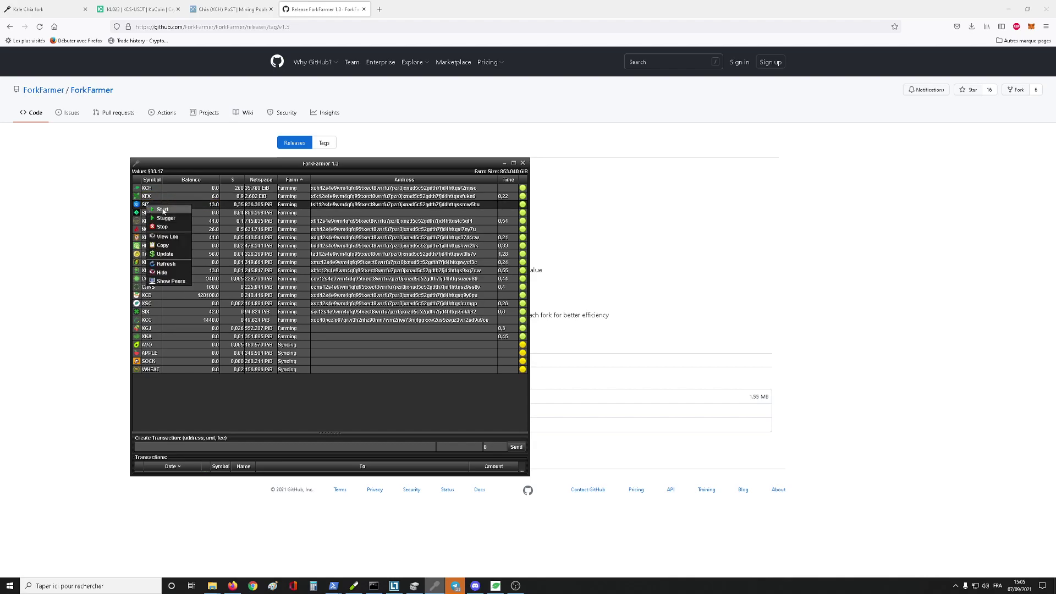
Examine the Time values of the NCH, COV and XCD forks in the fork list
click(249, 229)
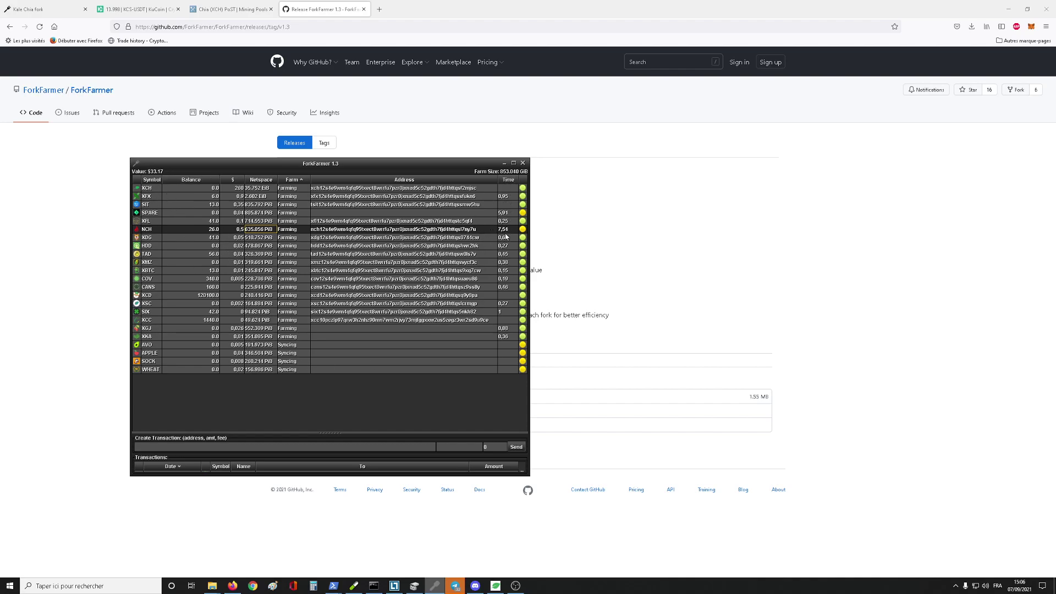
click(508, 279)
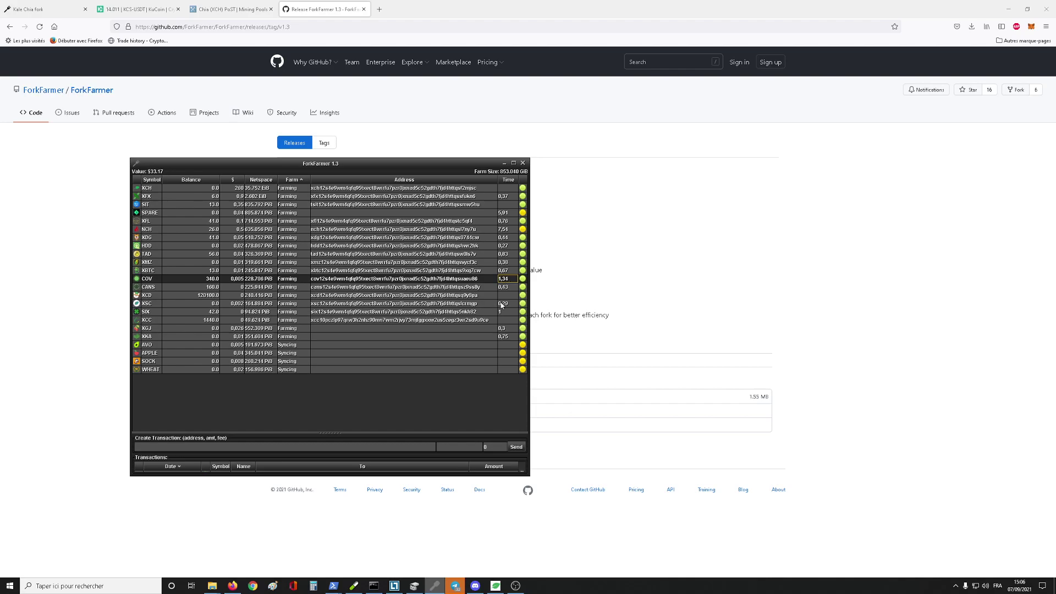
click(506, 296)
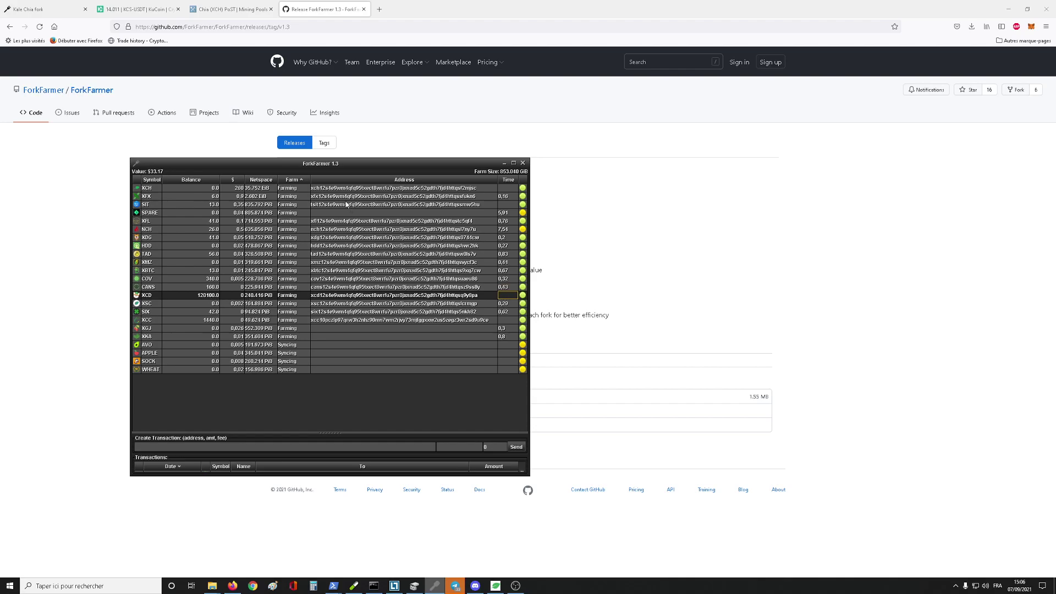
Add the Sync column to the fork list
right_click(317, 180)
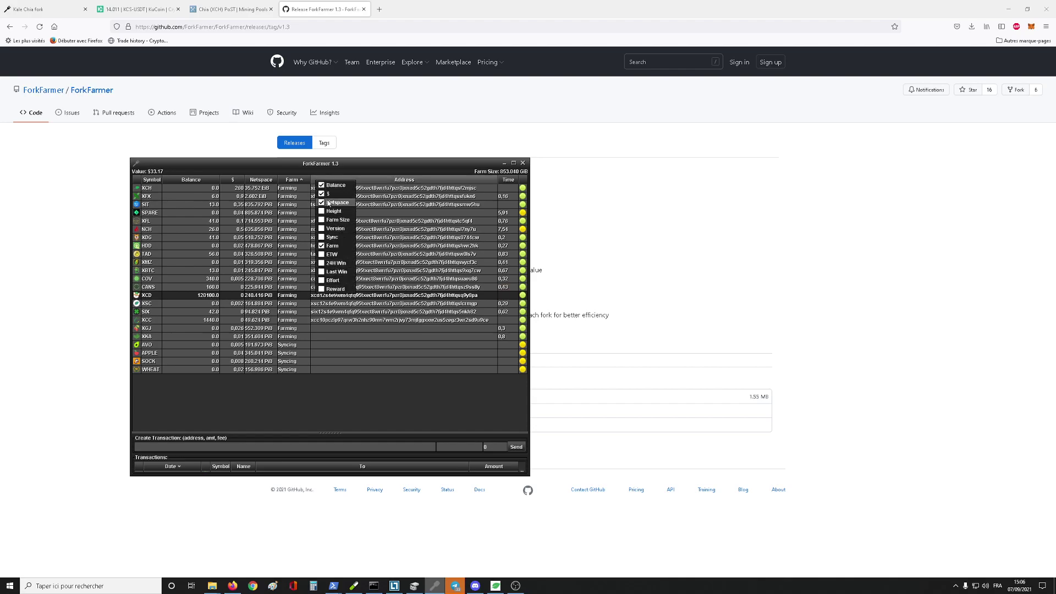
click(333, 238)
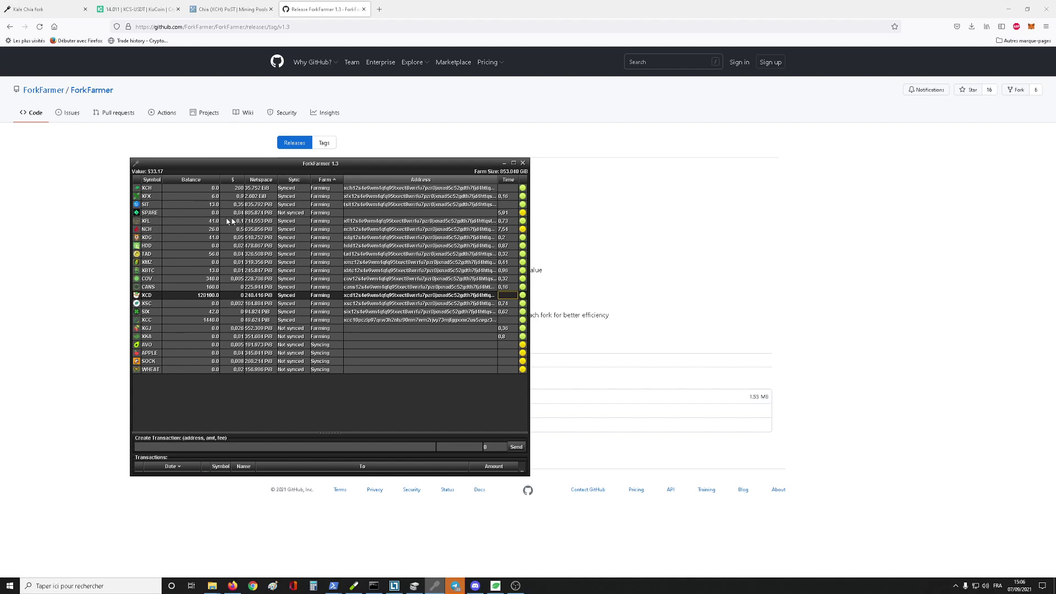
Show the peer connections of the SPARE fork, examine them, and close the list
click(150, 212)
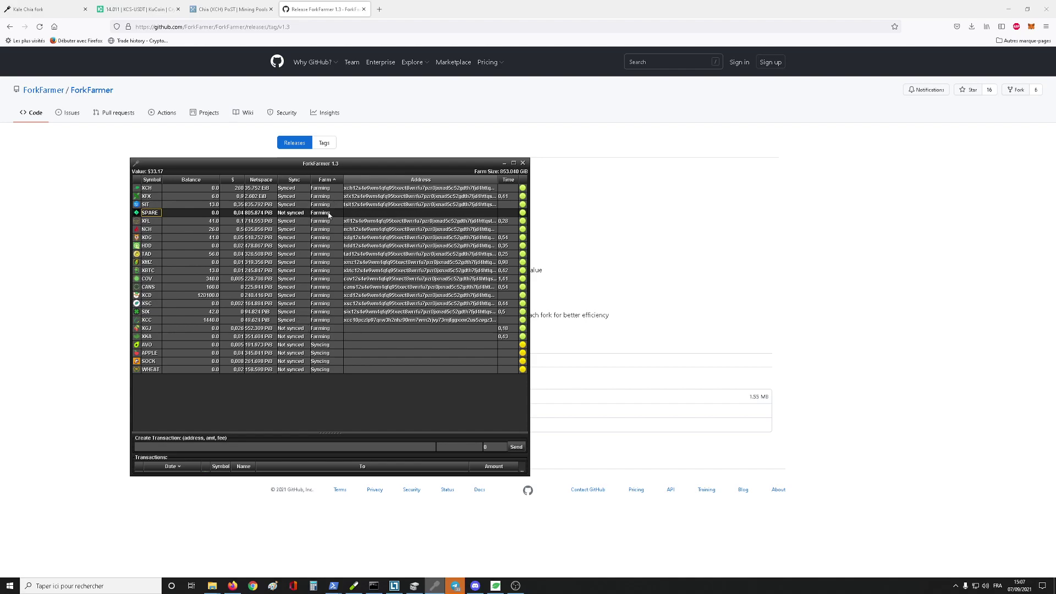
right_click(296, 213)
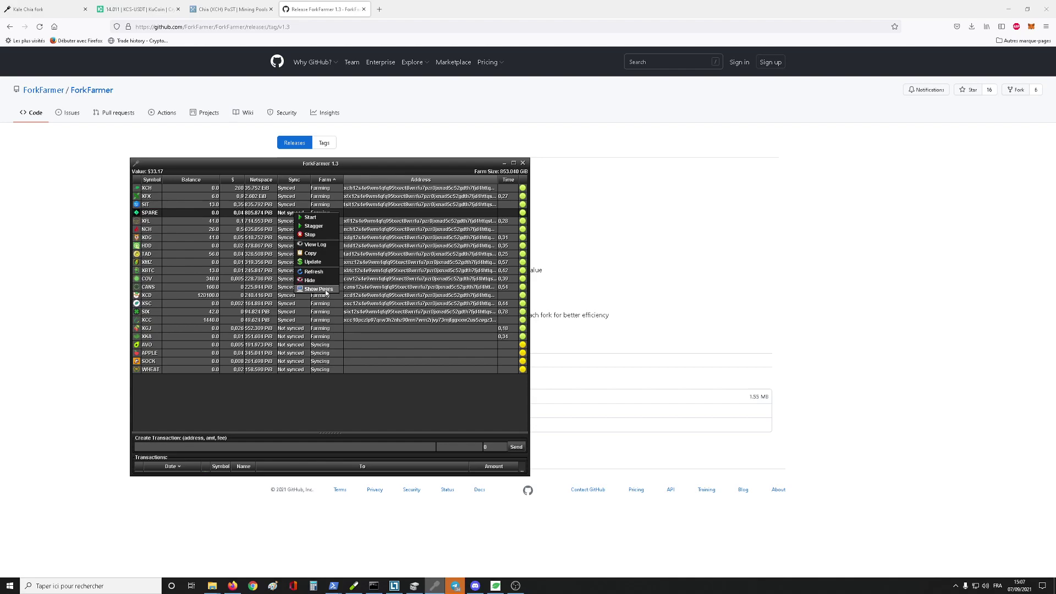
click(319, 289)
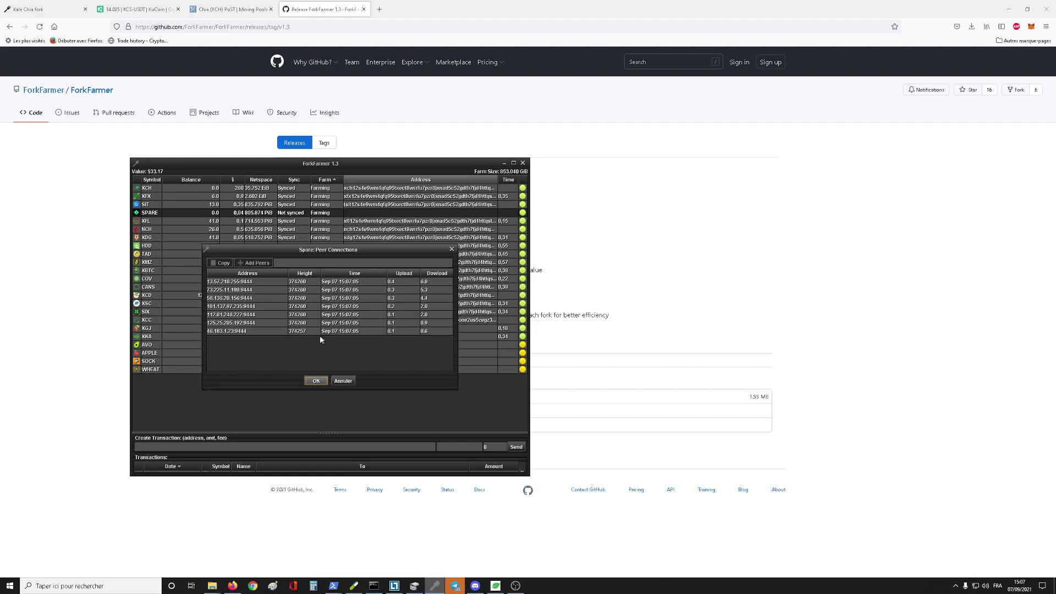
click(344, 380)
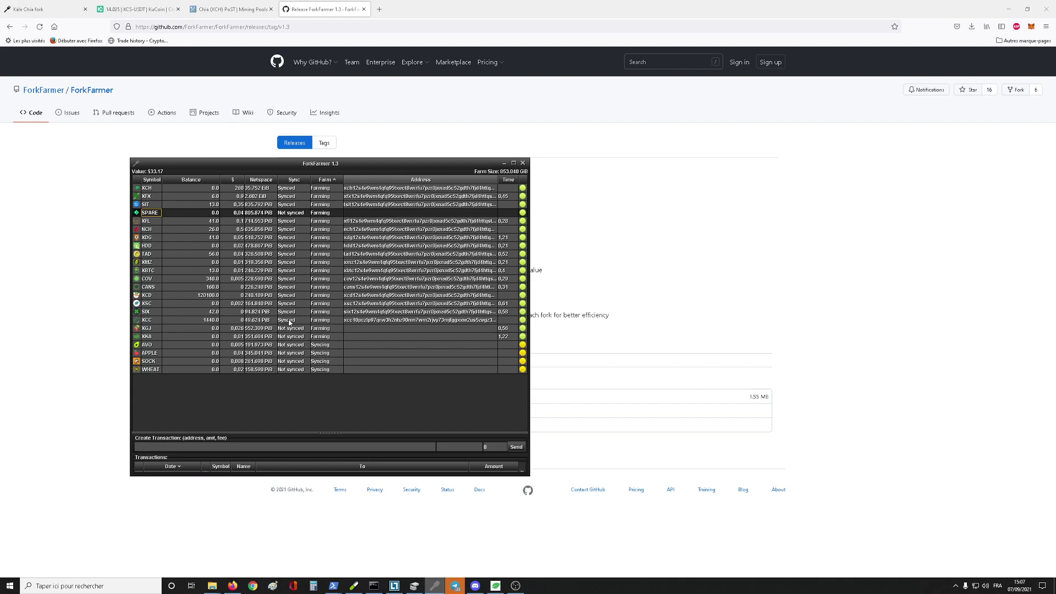
Show the peer connections of the AVO fork, examine its peers and the Add Peers field, and close the list
right_click(288, 321)
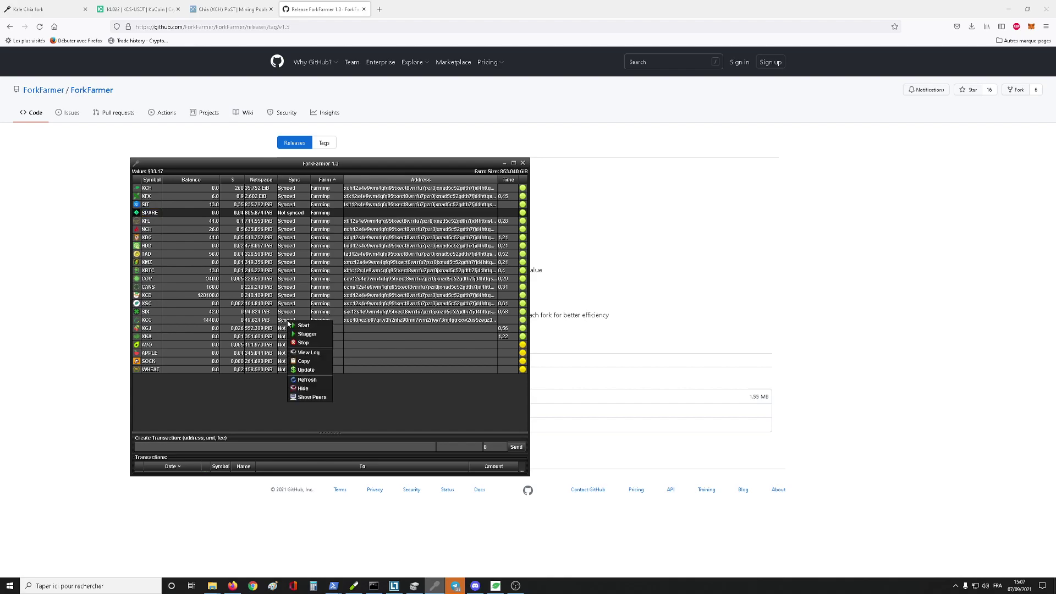
click(274, 329)
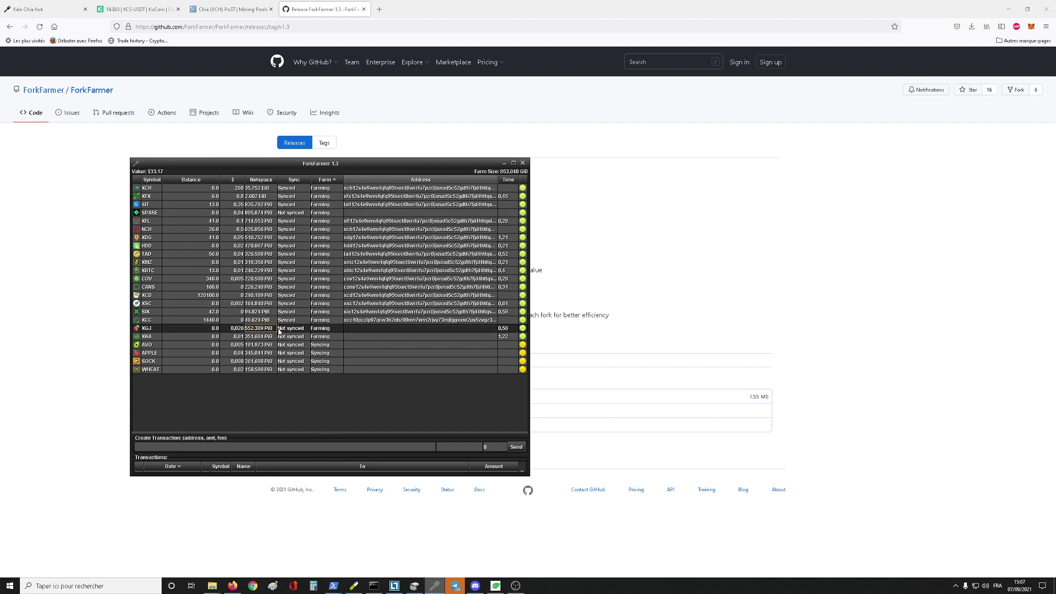
click(323, 347)
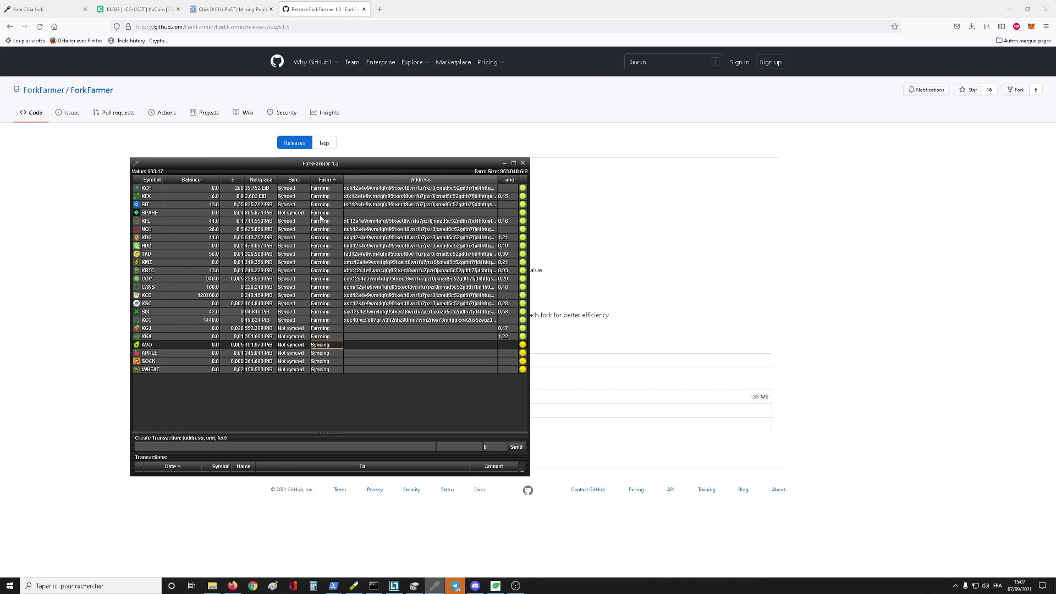
right_click(323, 347)
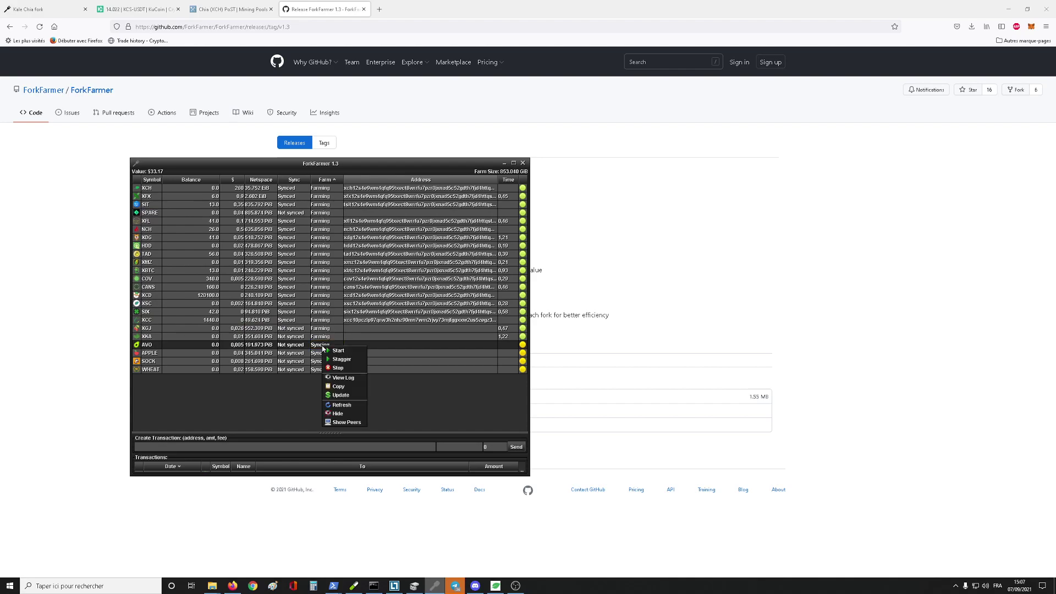
click(347, 422)
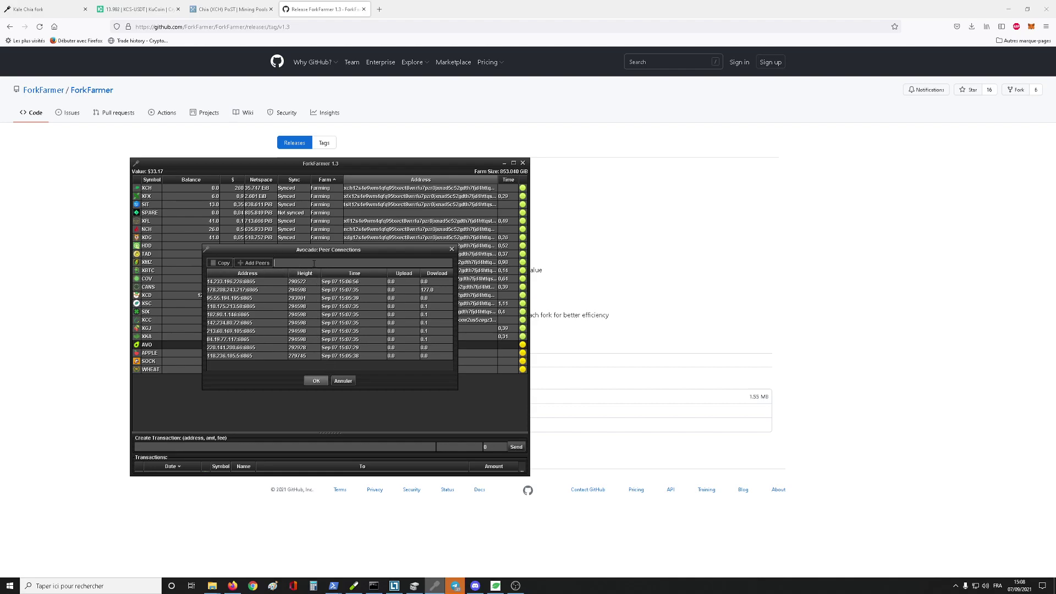
click(316, 380)
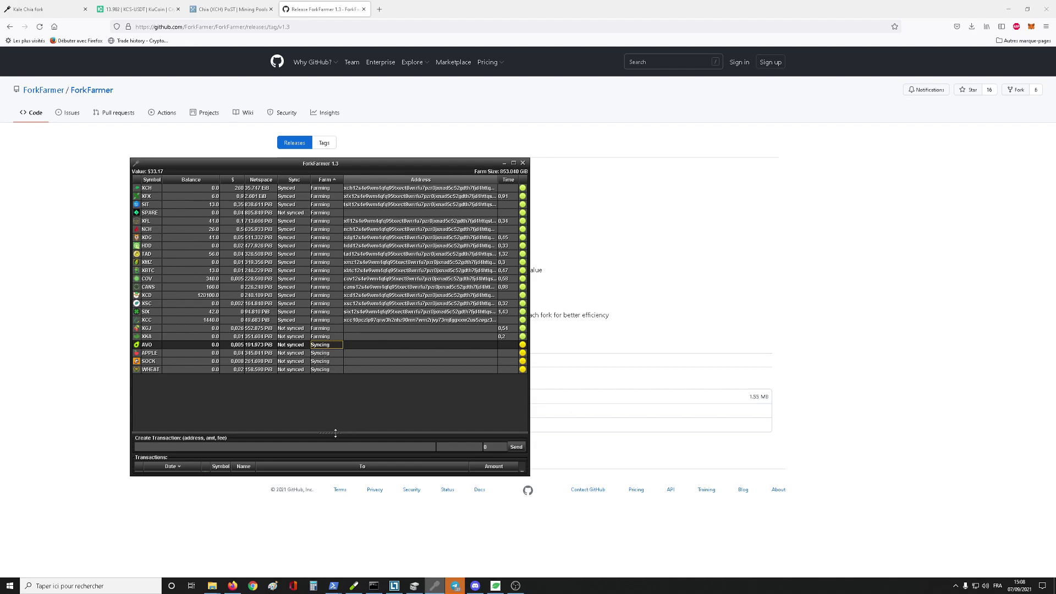
Extend the ForkFarmer window downward and adjust the divider above Create Transaction so the transaction list has room below the forks
drag(335, 433, 335, 382)
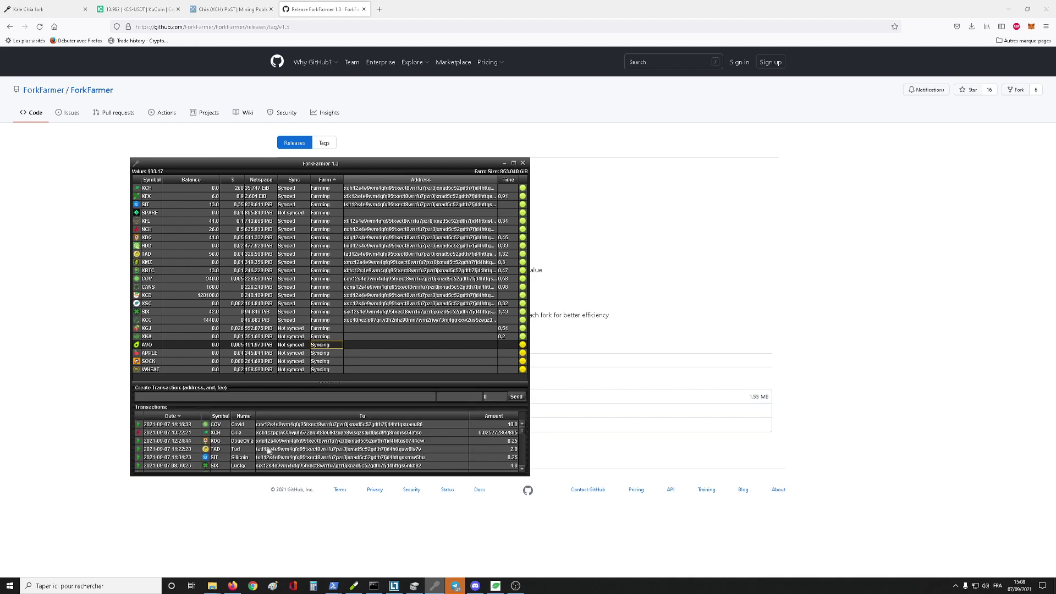
drag(326, 476, 322, 543)
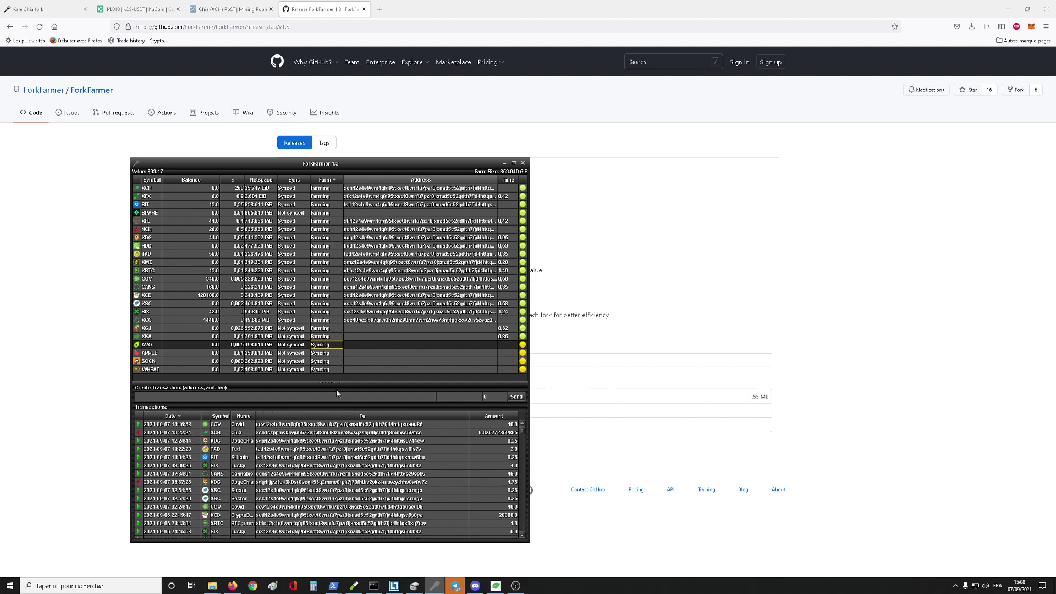
drag(331, 384, 331, 427)
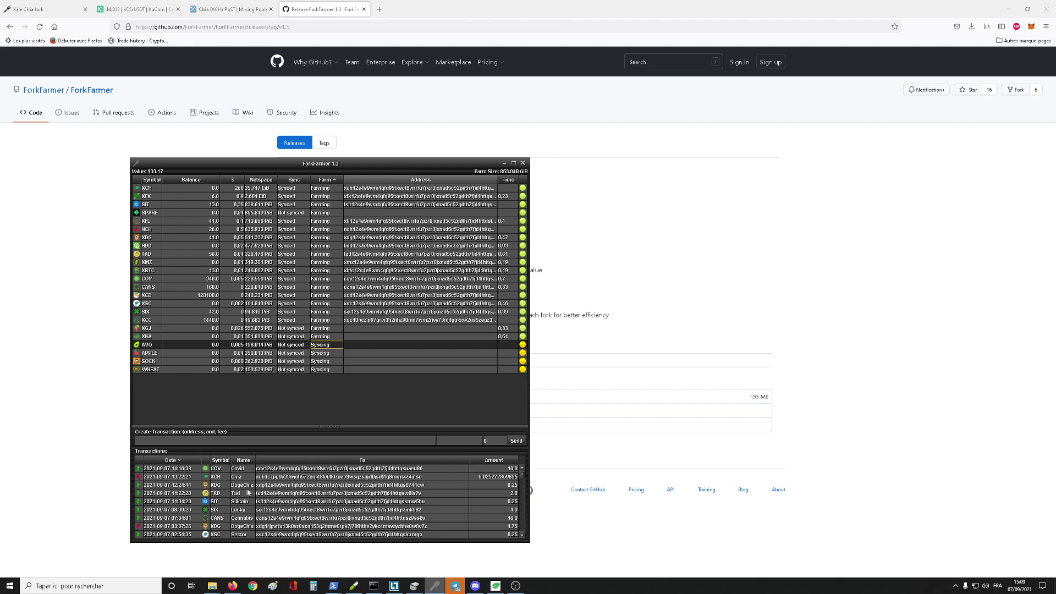
click(247, 485)
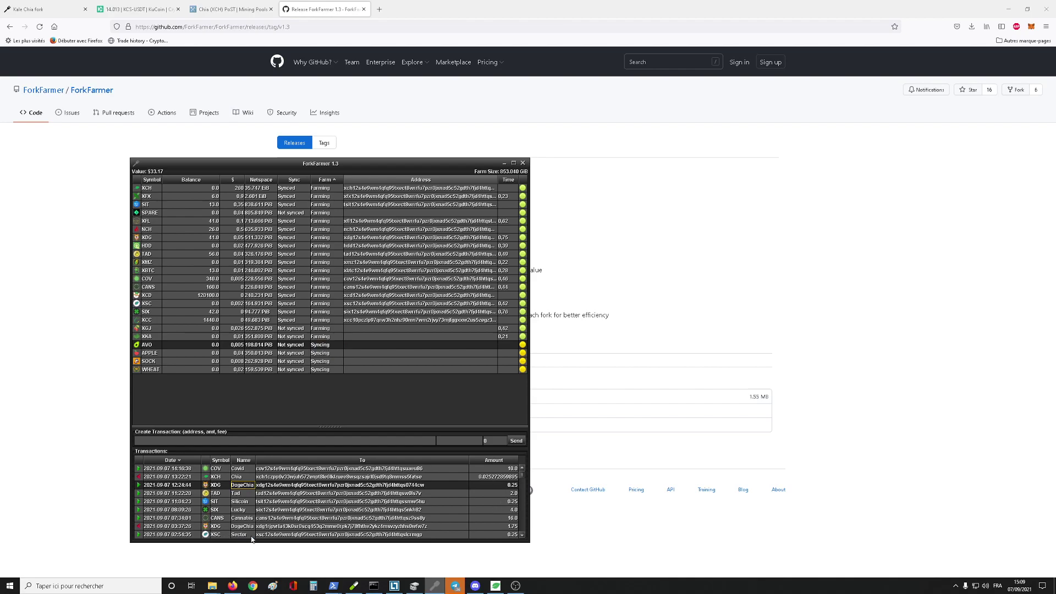
scroll(250, 528, down, 1)
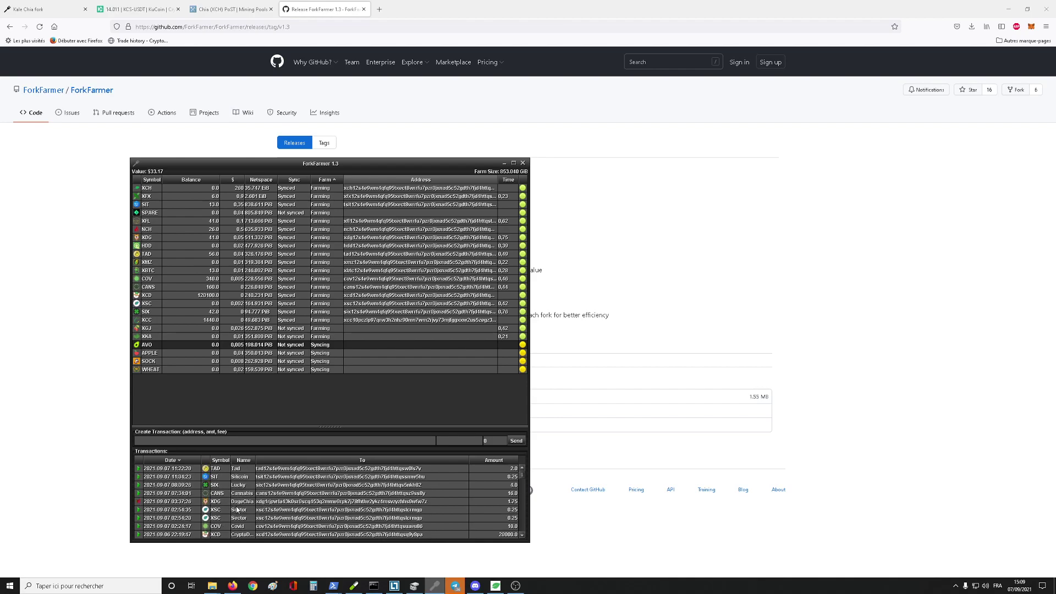
scroll(467, 520, up, 1)
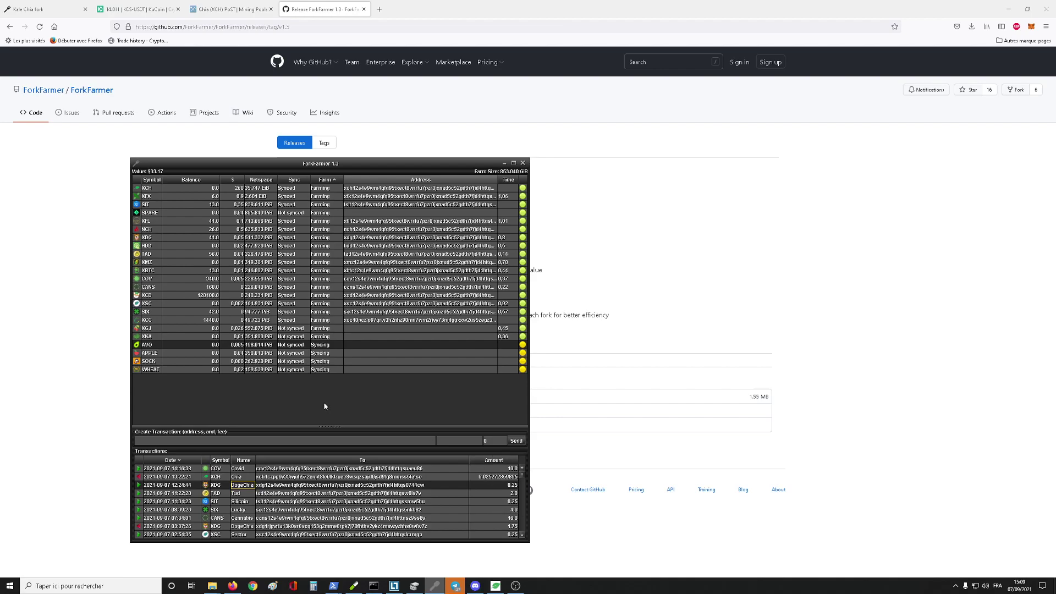
Switch to the PowerShell window running the fork recovery loop, examine the fork names in its launch command, and minimize it
mouse_move(333, 586)
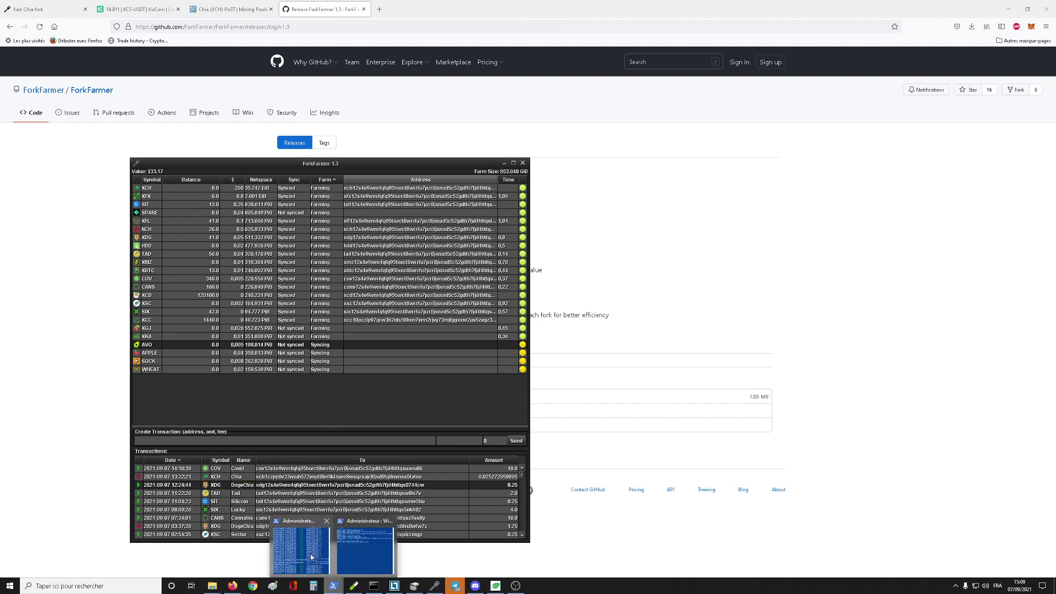
click(339, 553)
scroll(233, 258, up, 15)
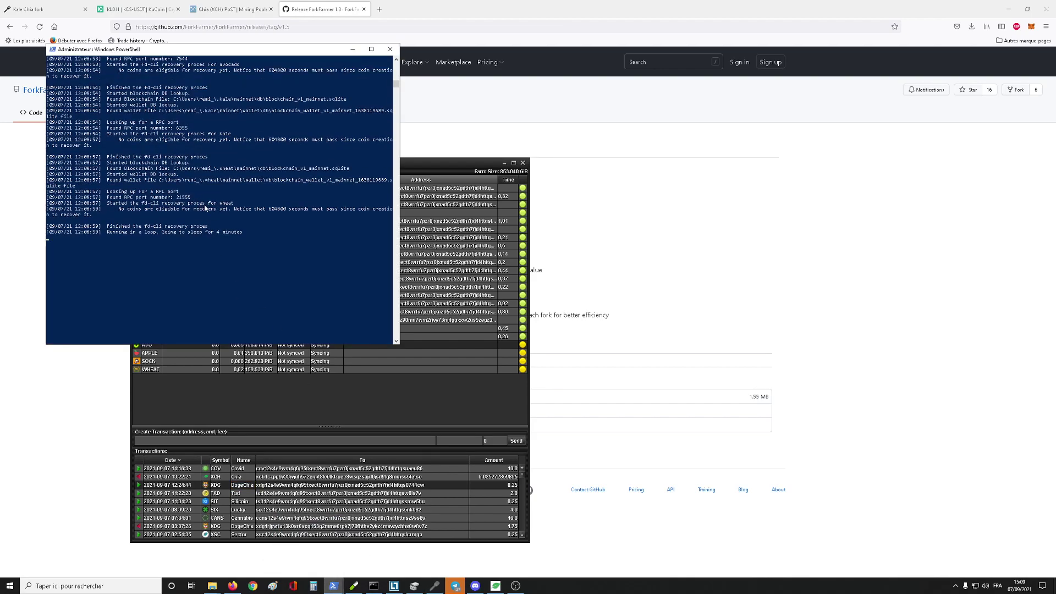
scroll(249, 238, up, 10)
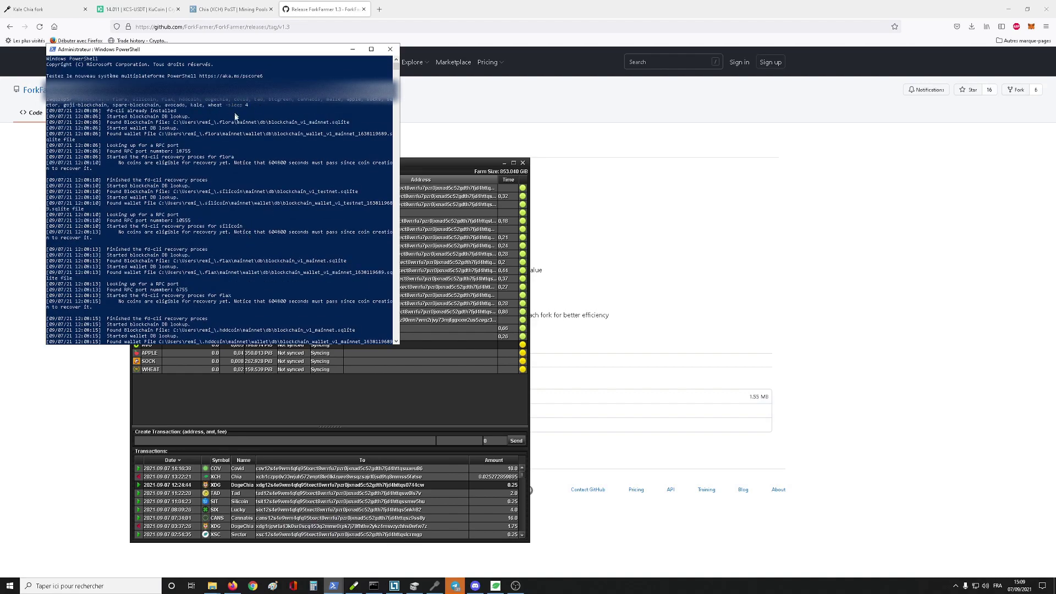
drag(125, 102, 222, 106)
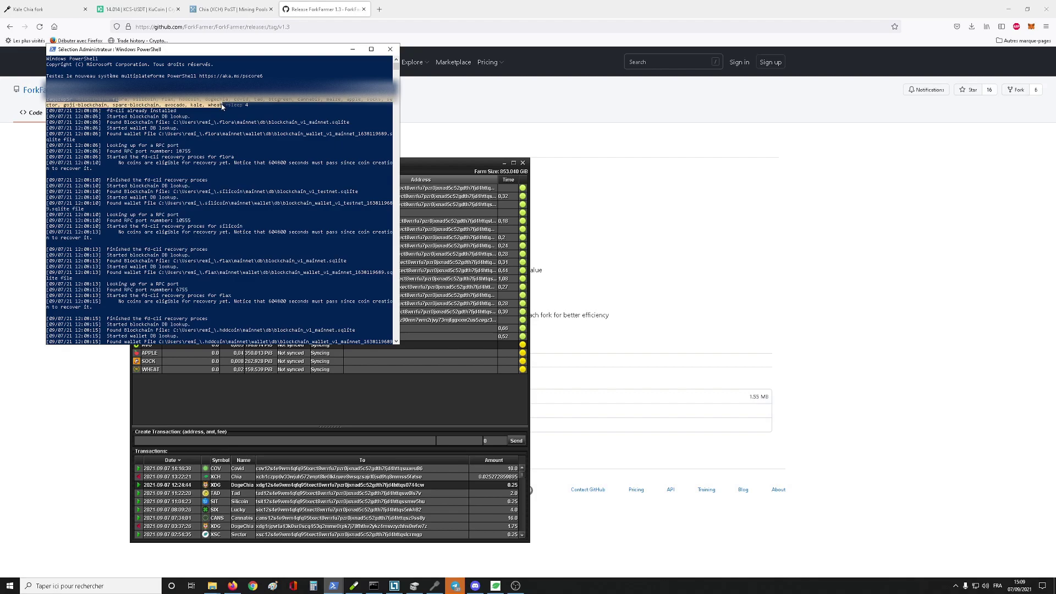
right_click(257, 109)
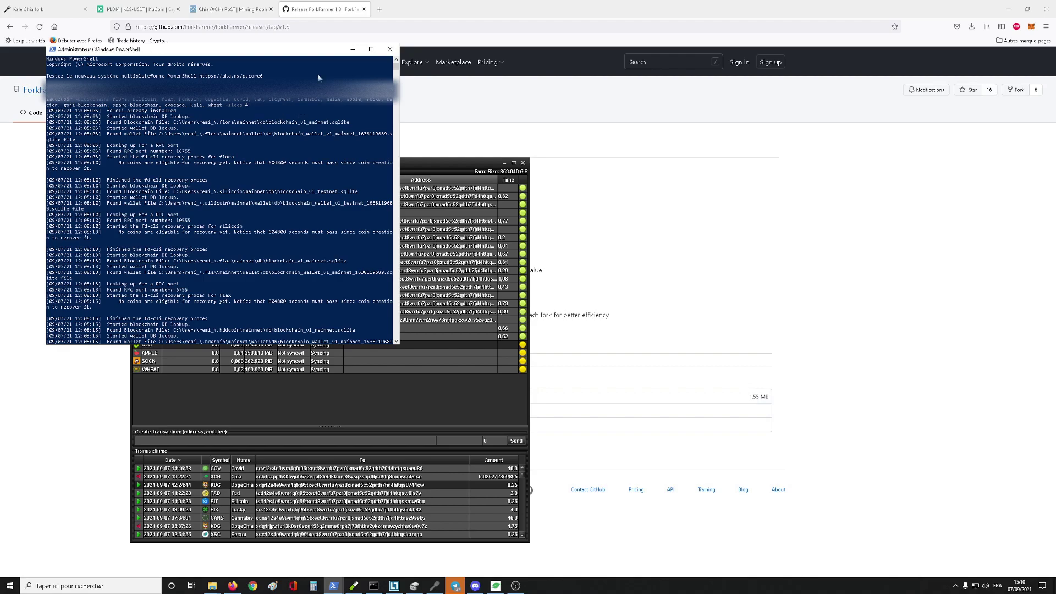
click(353, 49)
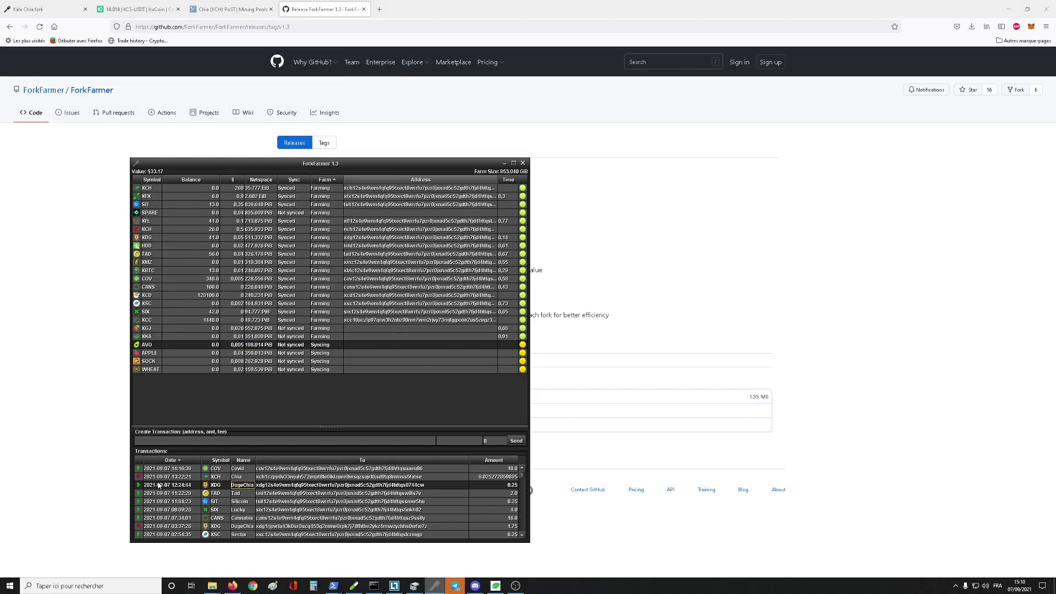
Look back through the transaction list to 2021-09-05 and select the Flora (XFL) transaction of 3.5
scroll(143, 492, down, 2)
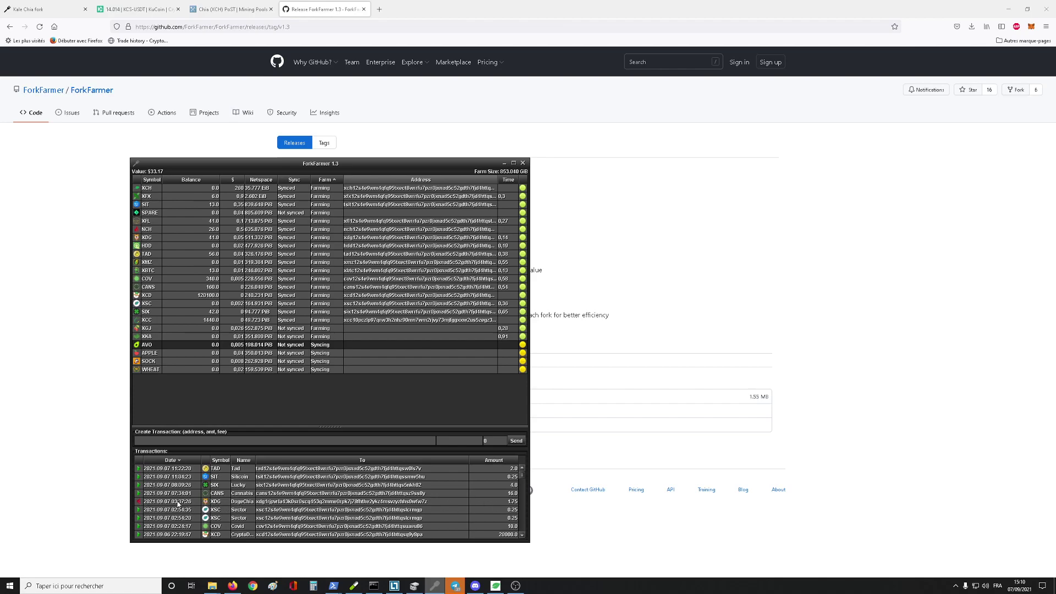
scroll(178, 504, down, 5)
scroll(175, 504, down, 1)
scroll(165, 497, down, 4)
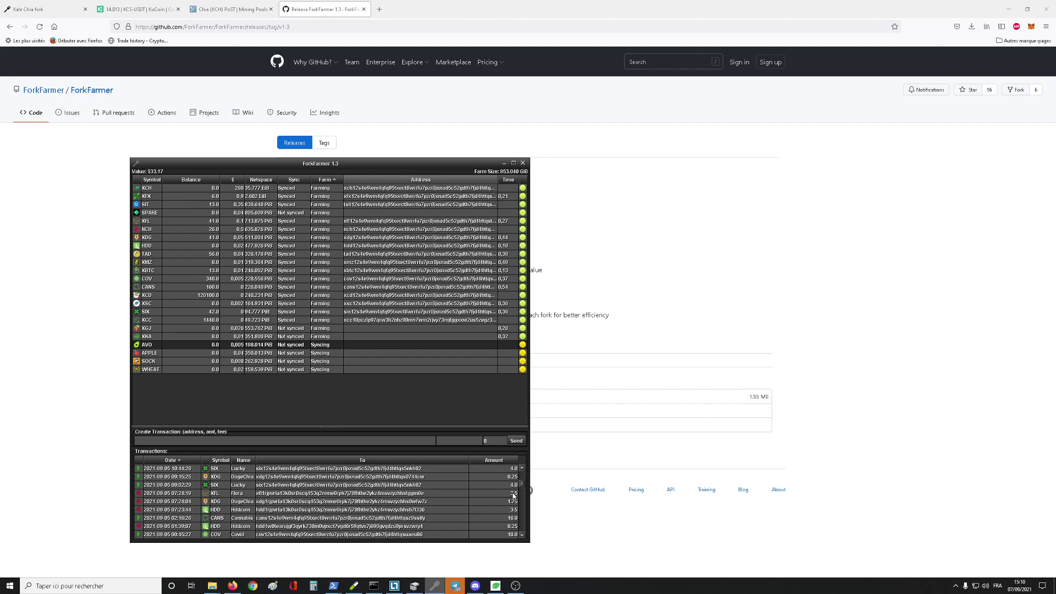
click(213, 493)
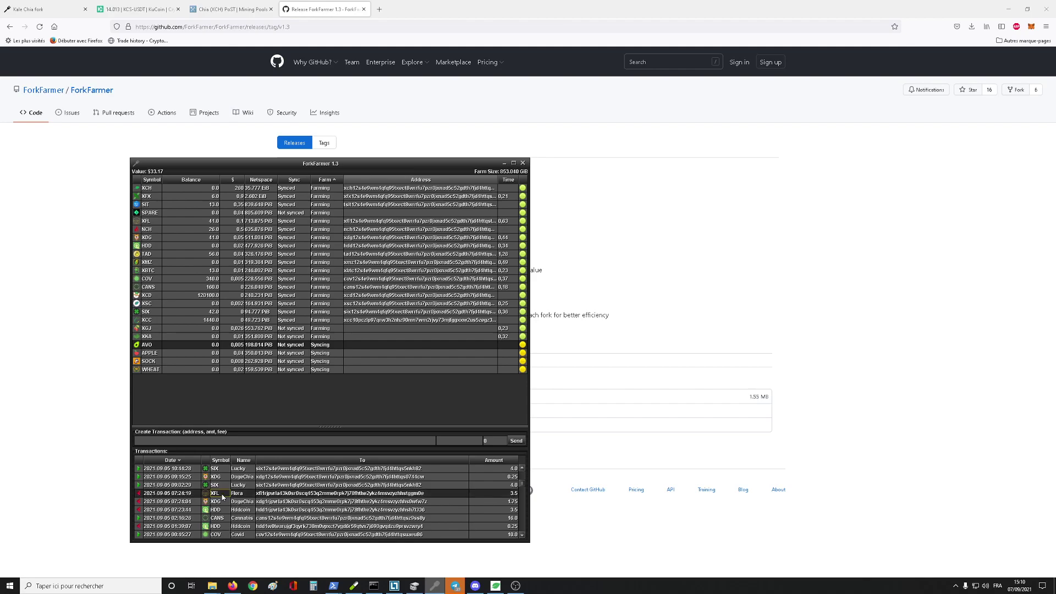
mouse_move(333, 585)
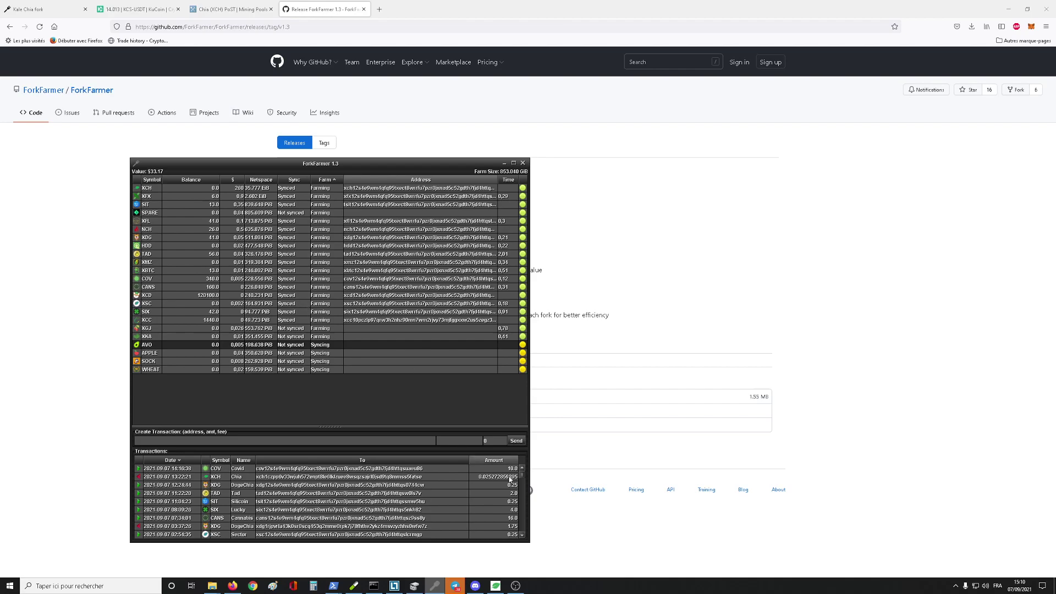
click(517, 587)
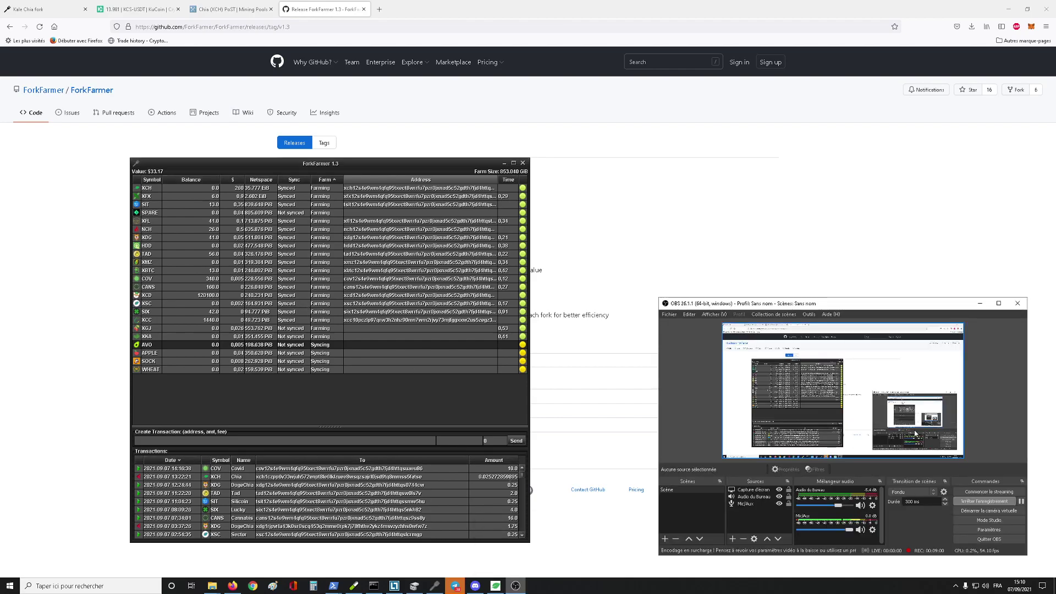